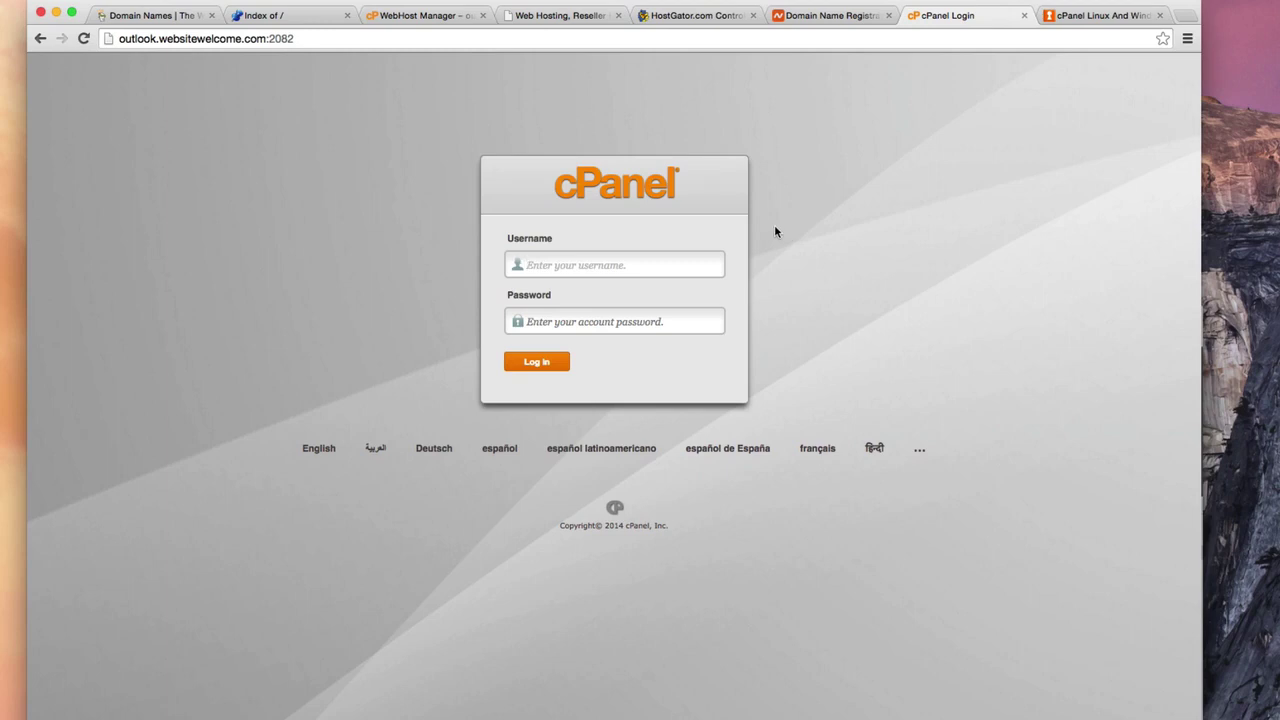
Reload hostdailydeals.com in its browser tab to check what the site currently serves
click(265, 16)
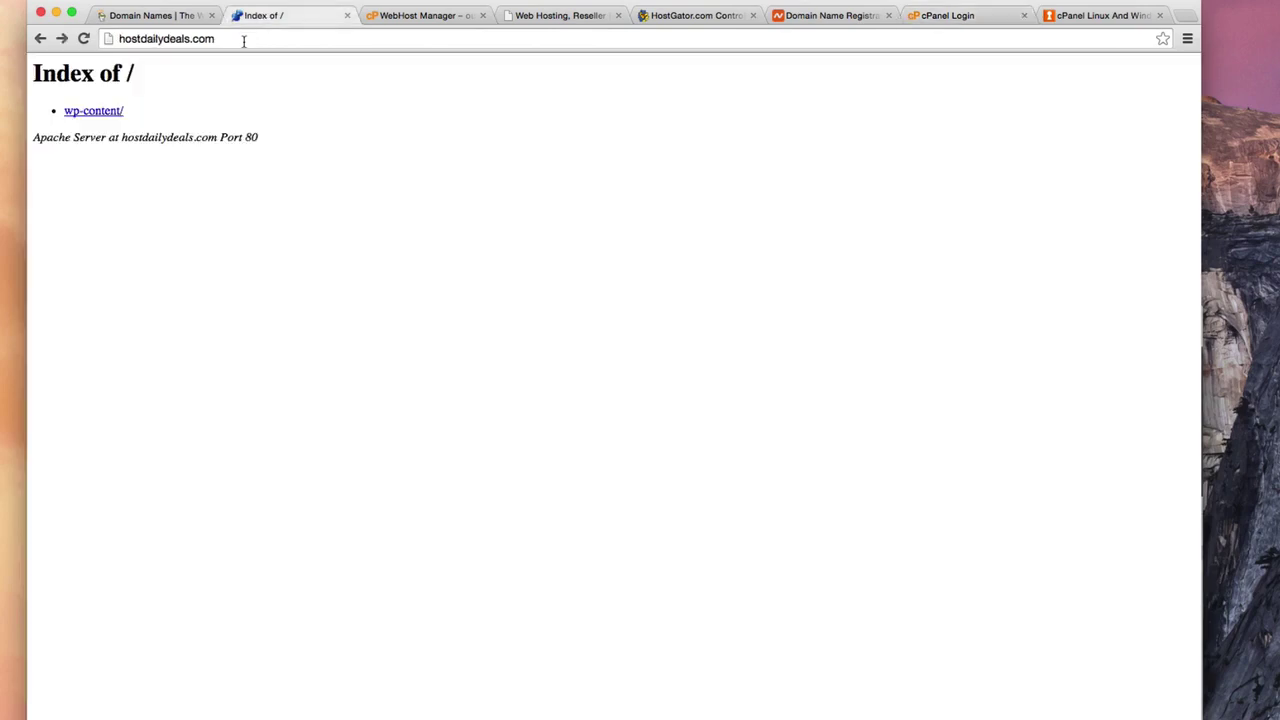
click(243, 39)
key(Return)
Sign in to cPanel with the hosting account's username and password
click(949, 17)
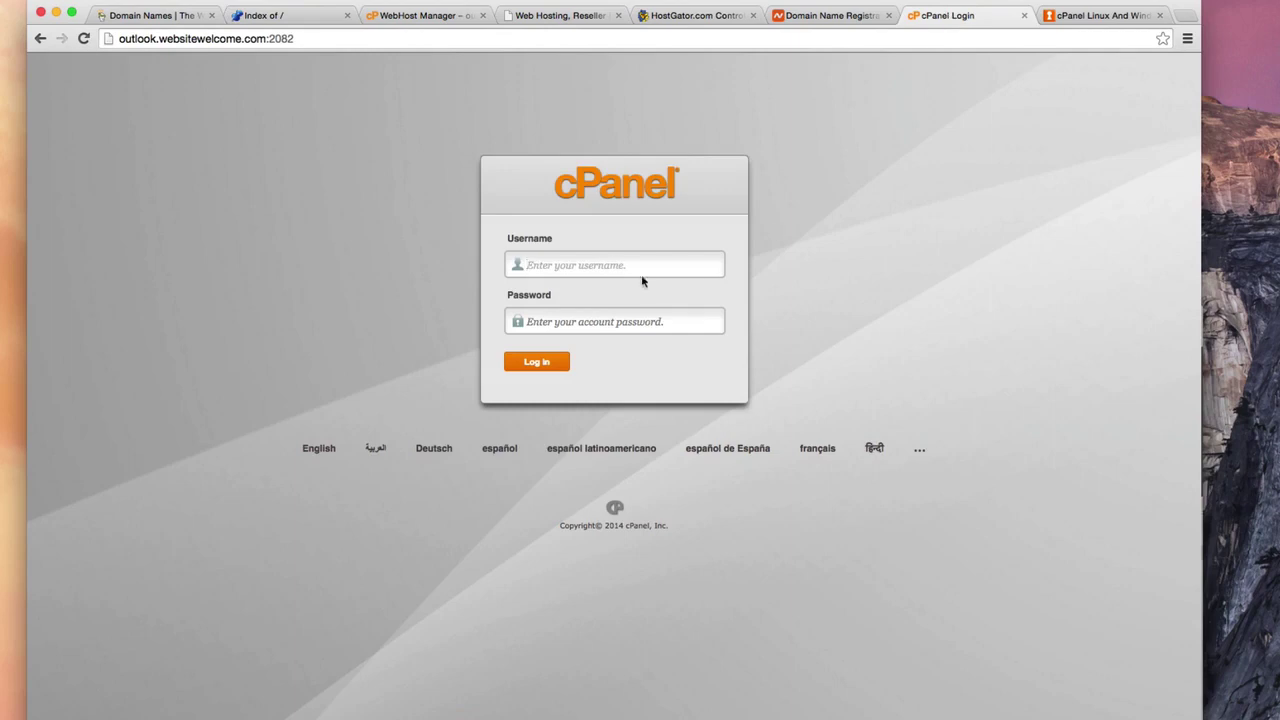
click(613, 264)
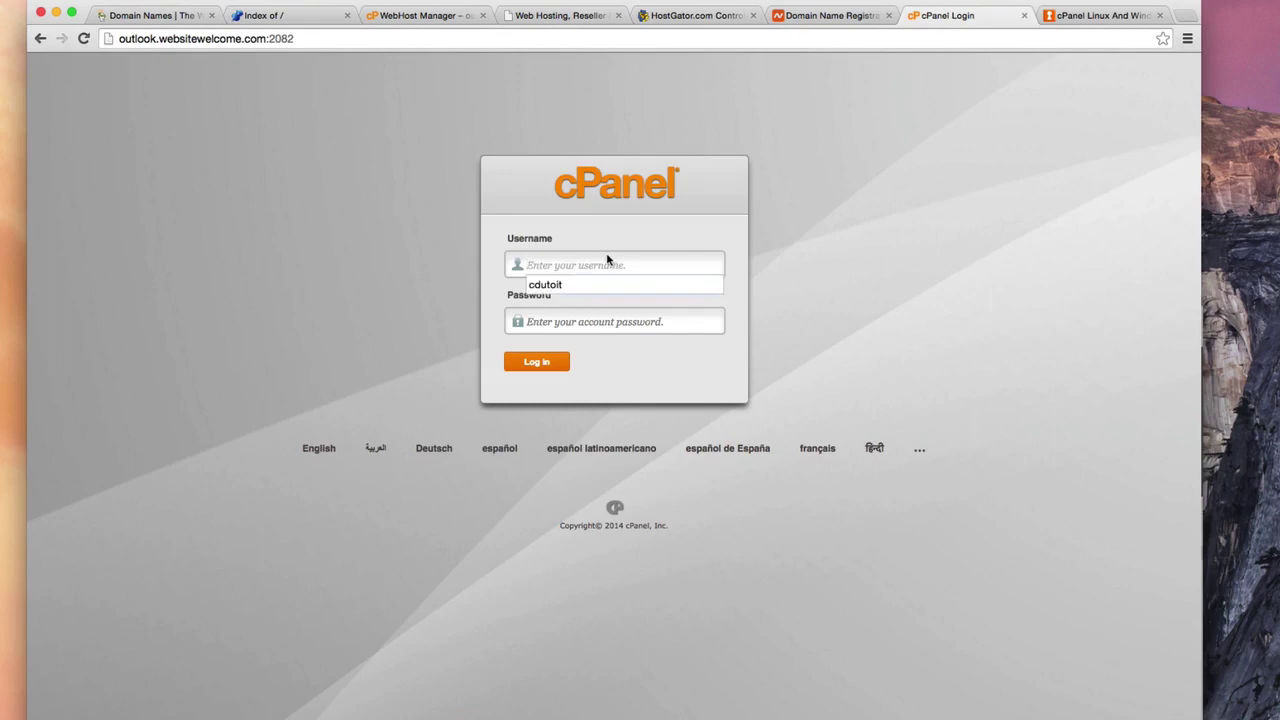
click(599, 257)
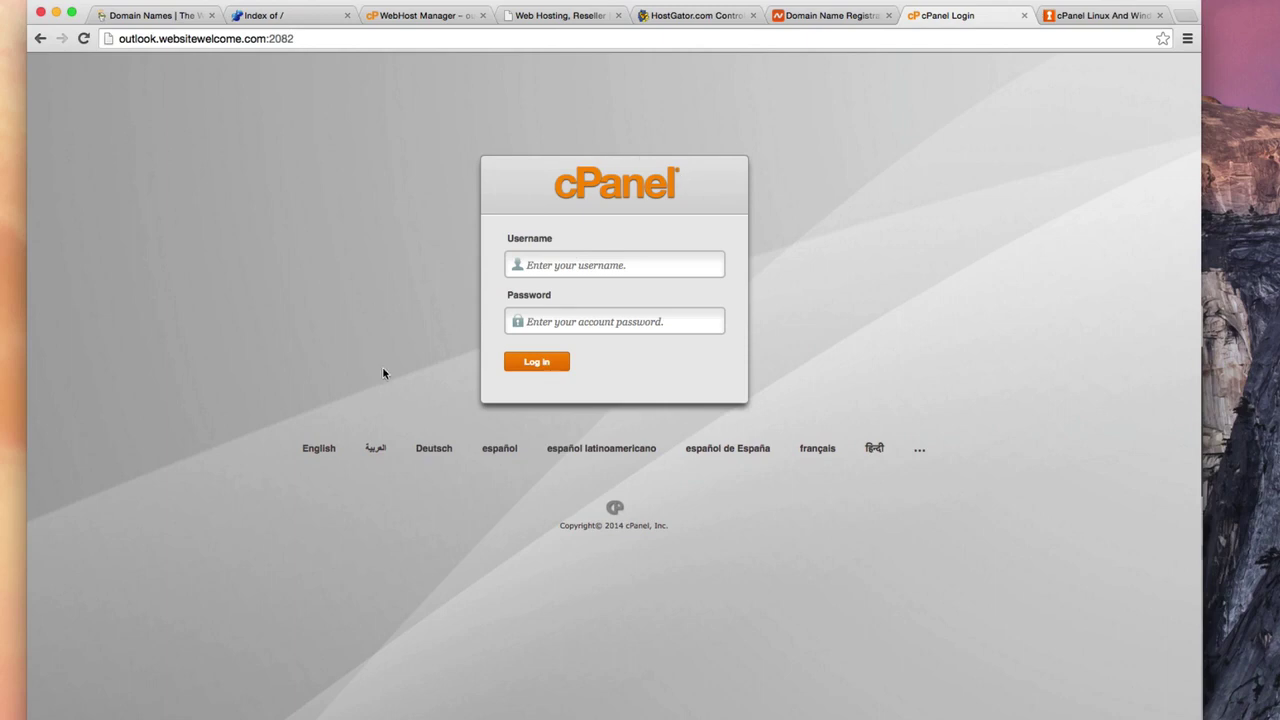
click(599, 260)
text(hostfdail)
key(Tab)
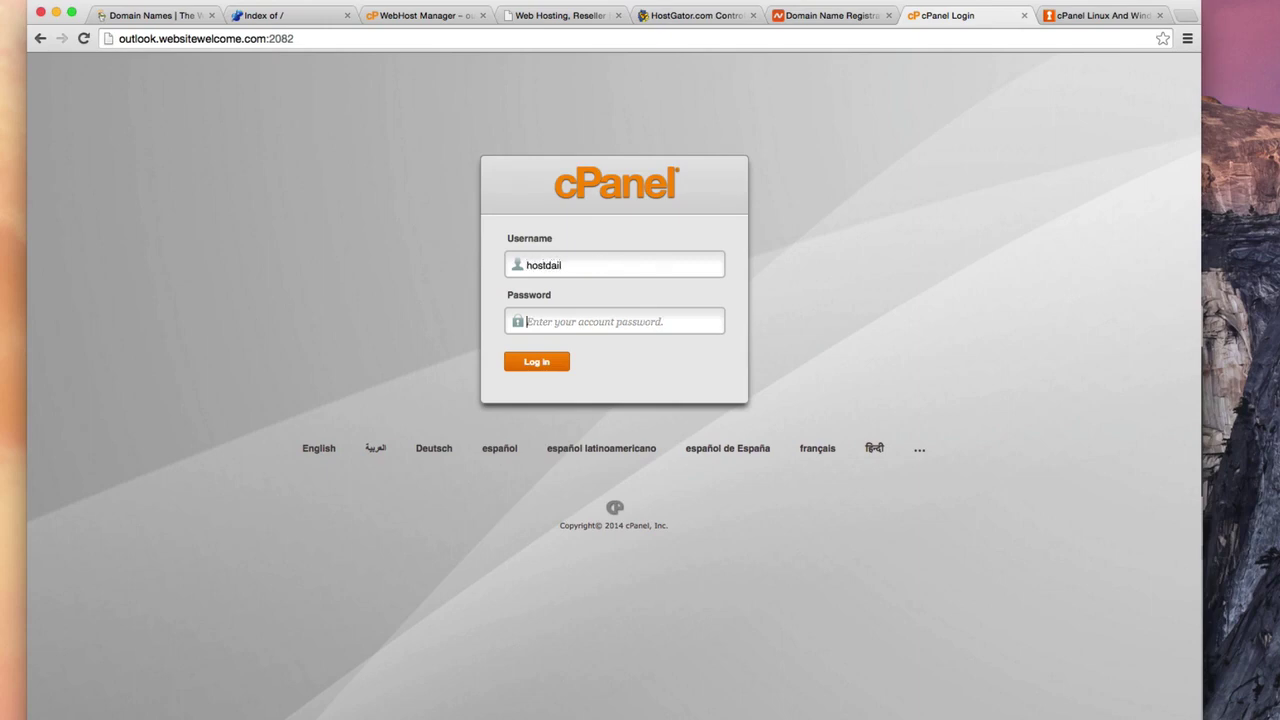
text(•••••••••)
key(Return)
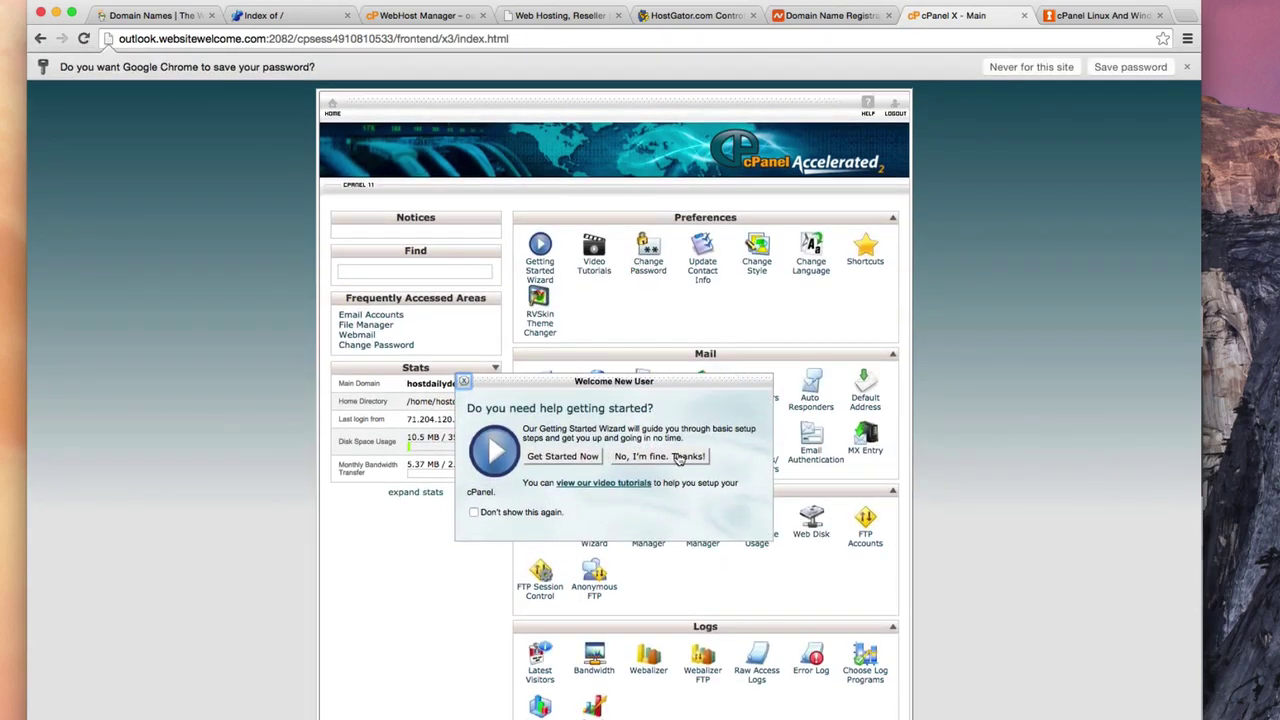
Decline the Welcome New User offer and scroll down to Software/Services
click(678, 457)
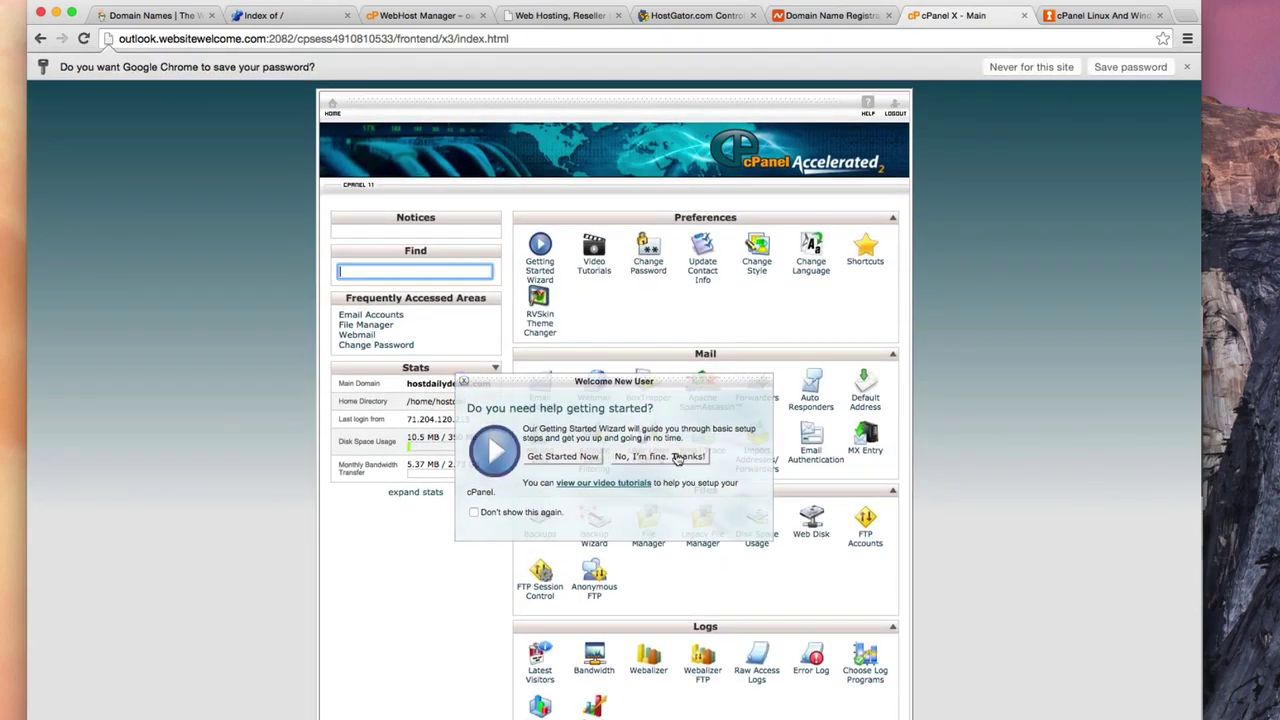
scroll(692, 393, down, 1)
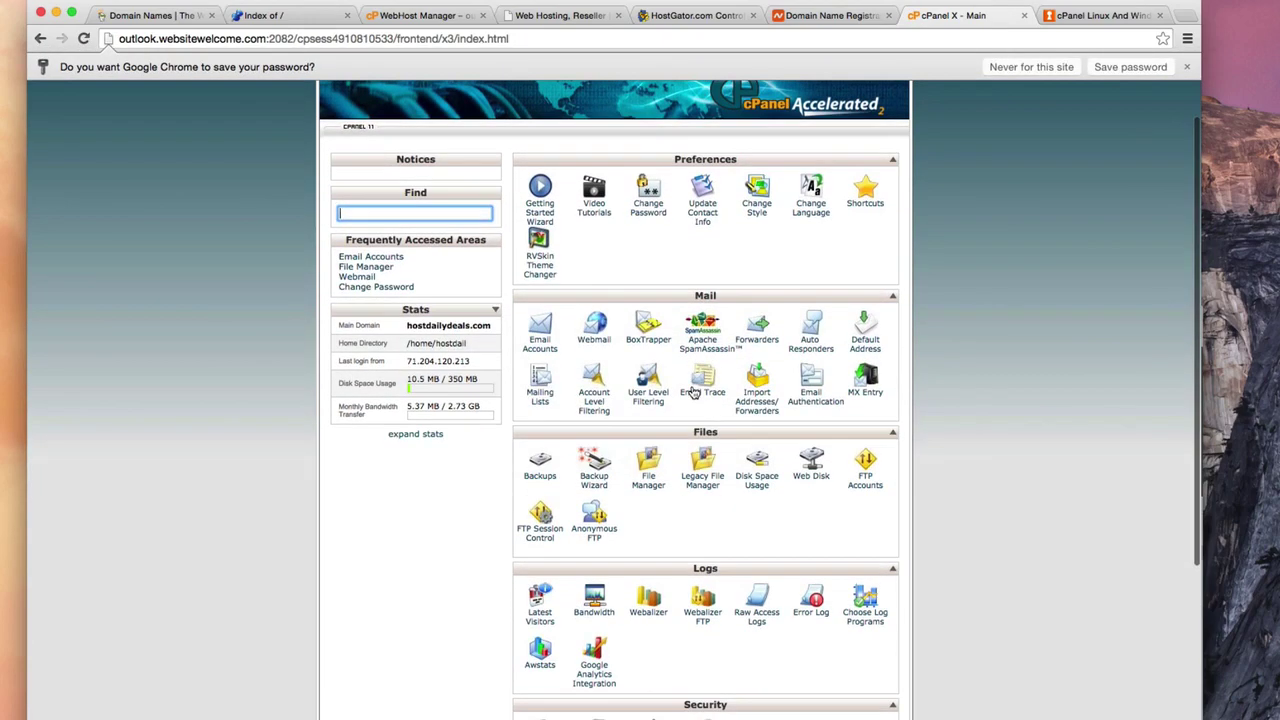
scroll(692, 393, up, 1)
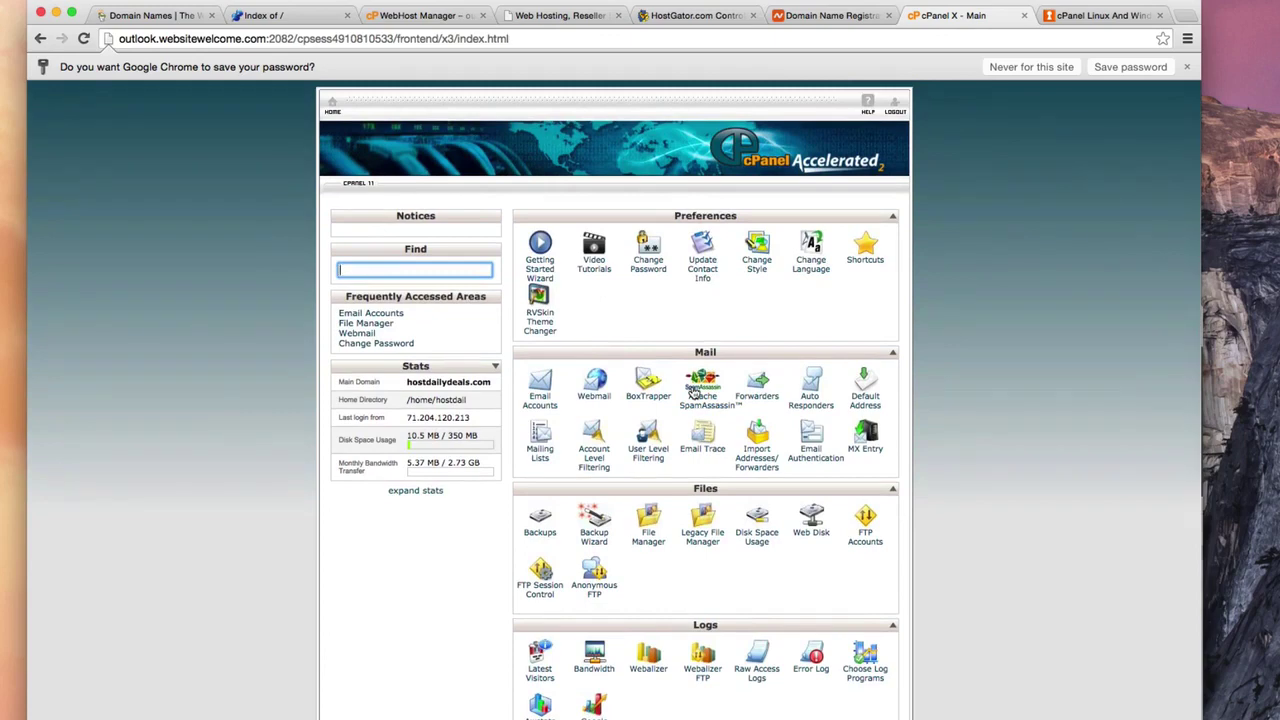
scroll(692, 393, down, 5)
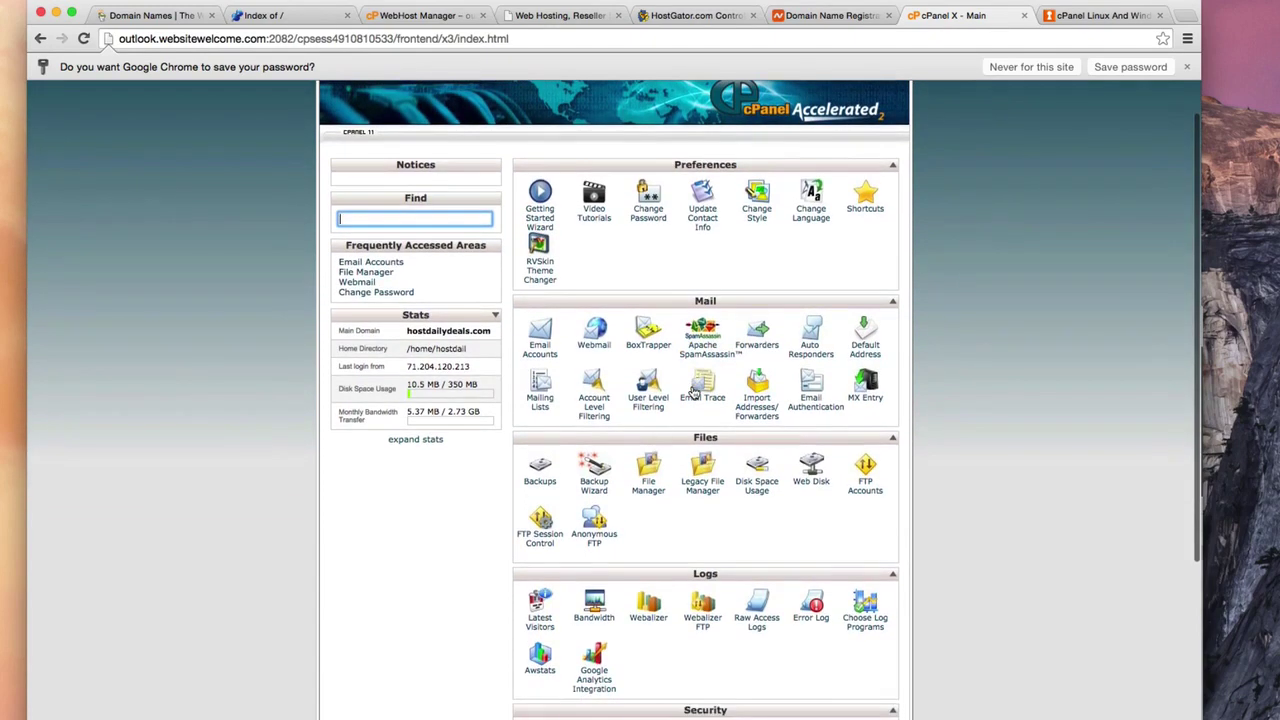
scroll(692, 390, down, 3)
scroll(692, 390, up, 3)
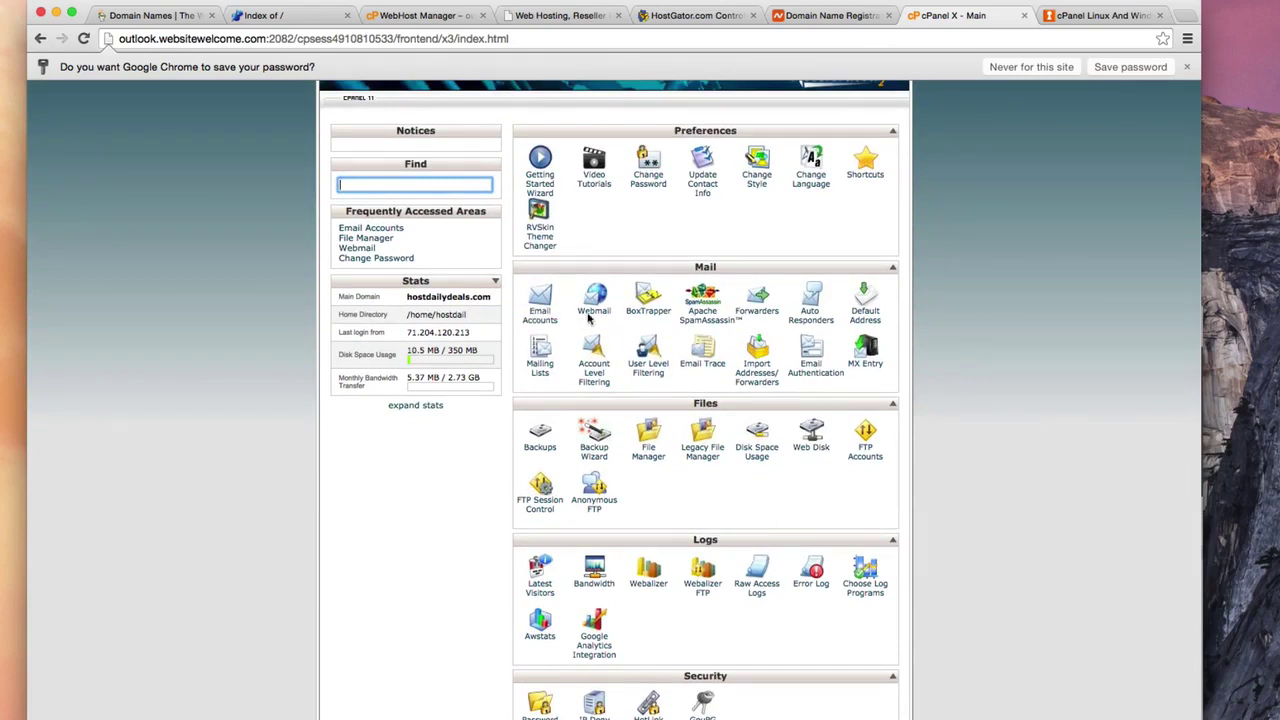
scroll(593, 312, down, 3)
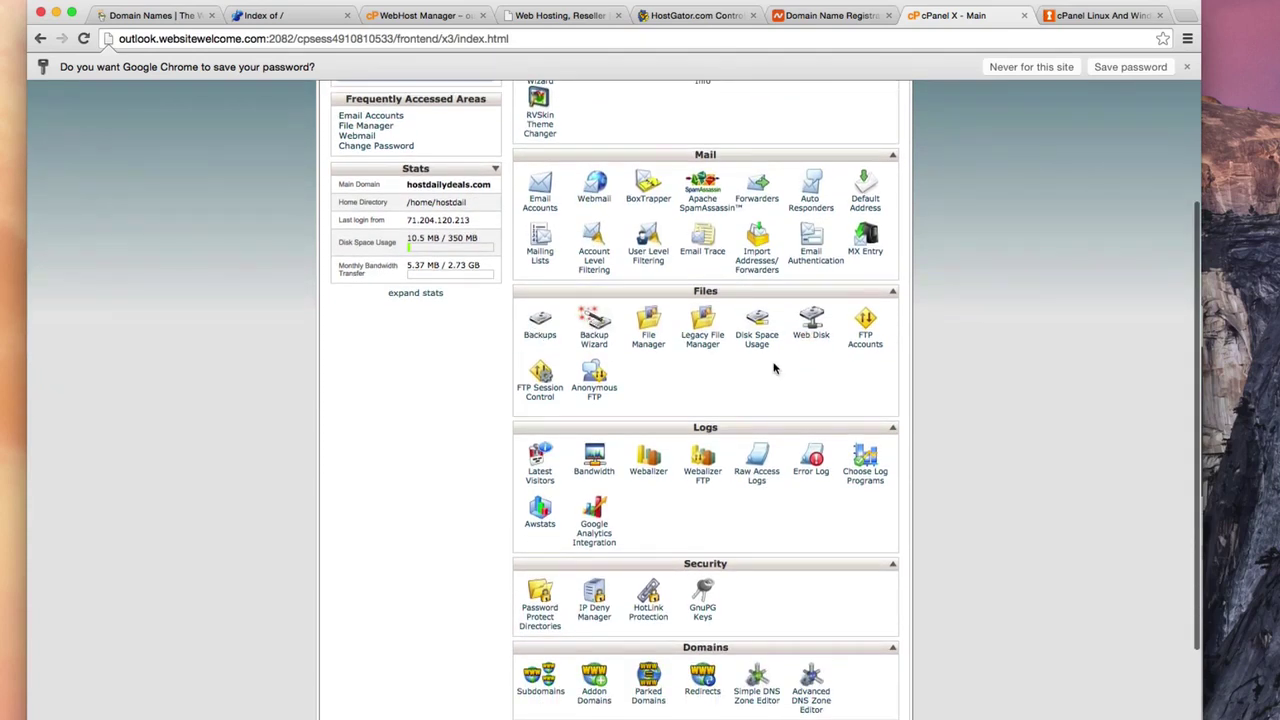
scroll(790, 350, down, 5)
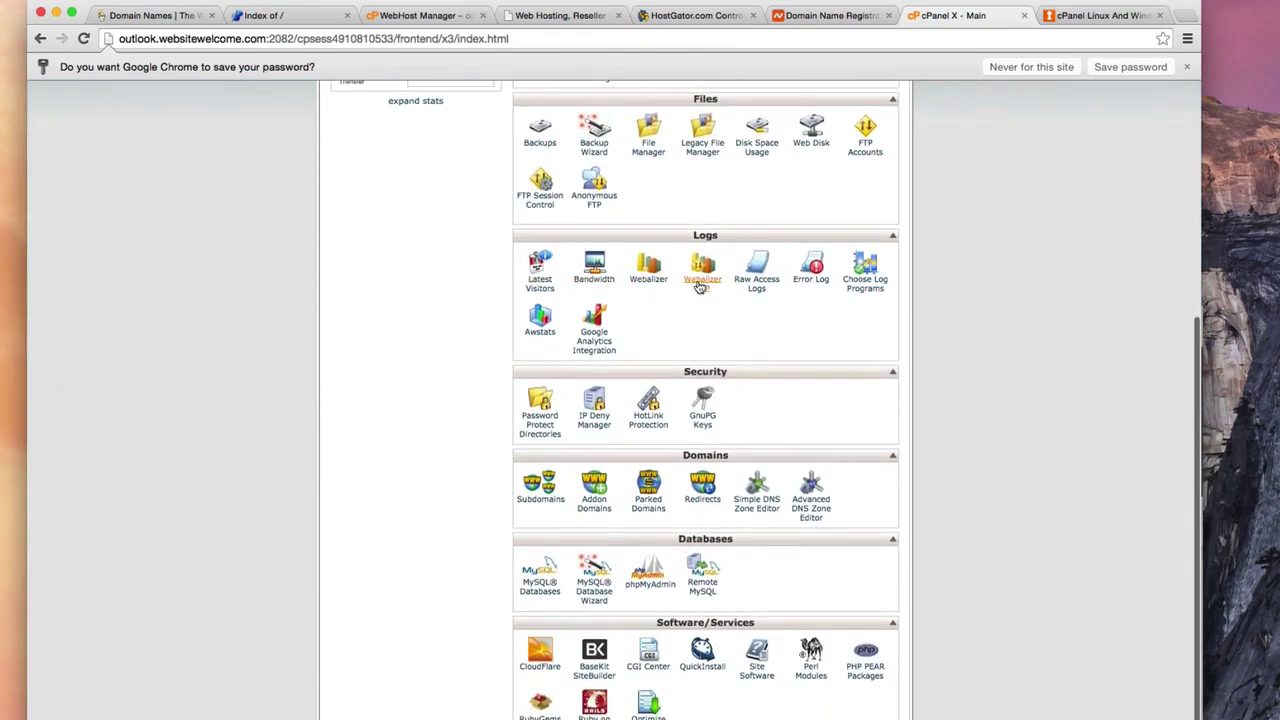
scroll(757, 290, down, 3)
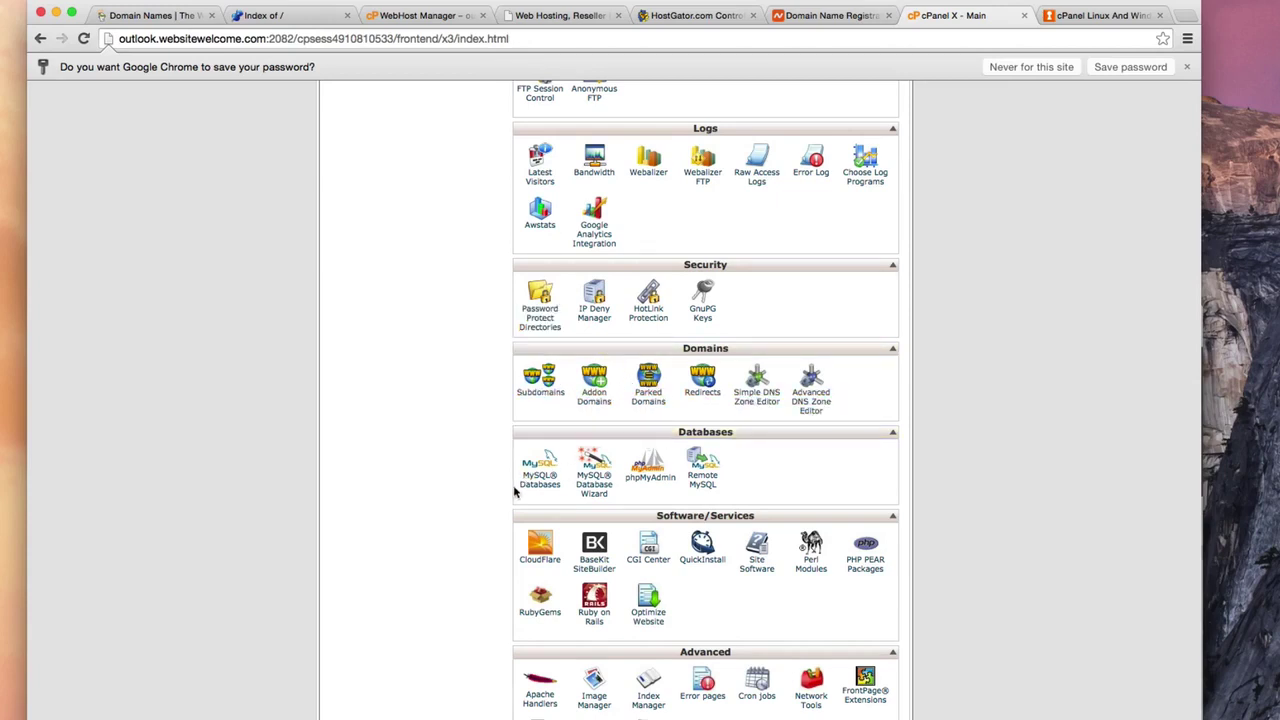
scroll(610, 440, up, 2)
scroll(610, 442, down, 2)
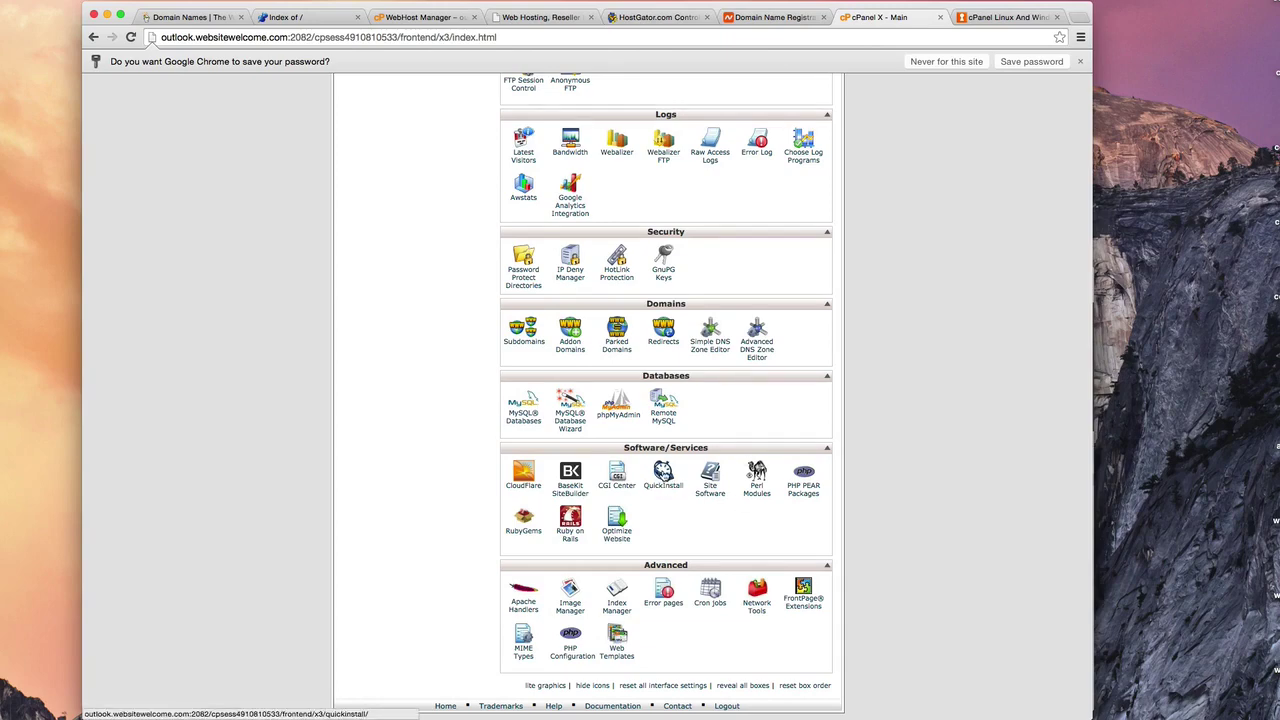
Open QuickInstall and pick WordPress under Blog Software
click(663, 474)
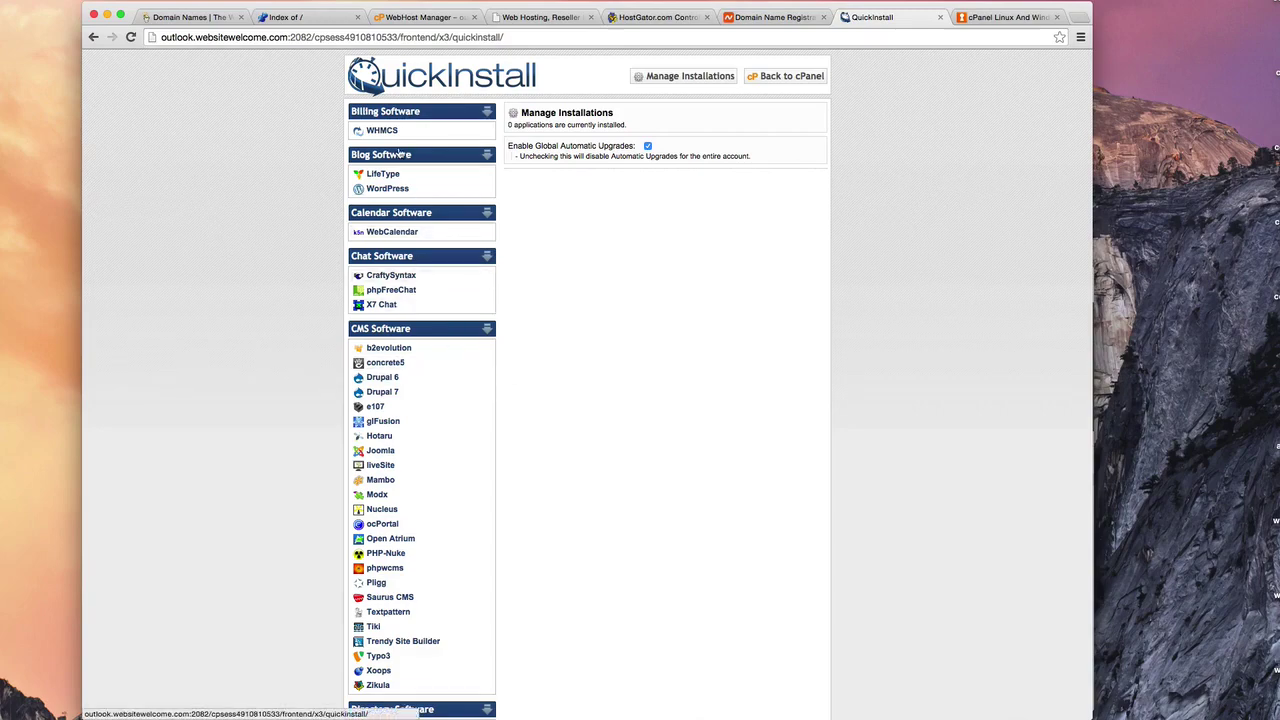
scroll(415, 370, down, 3)
scroll(415, 380, up, 3)
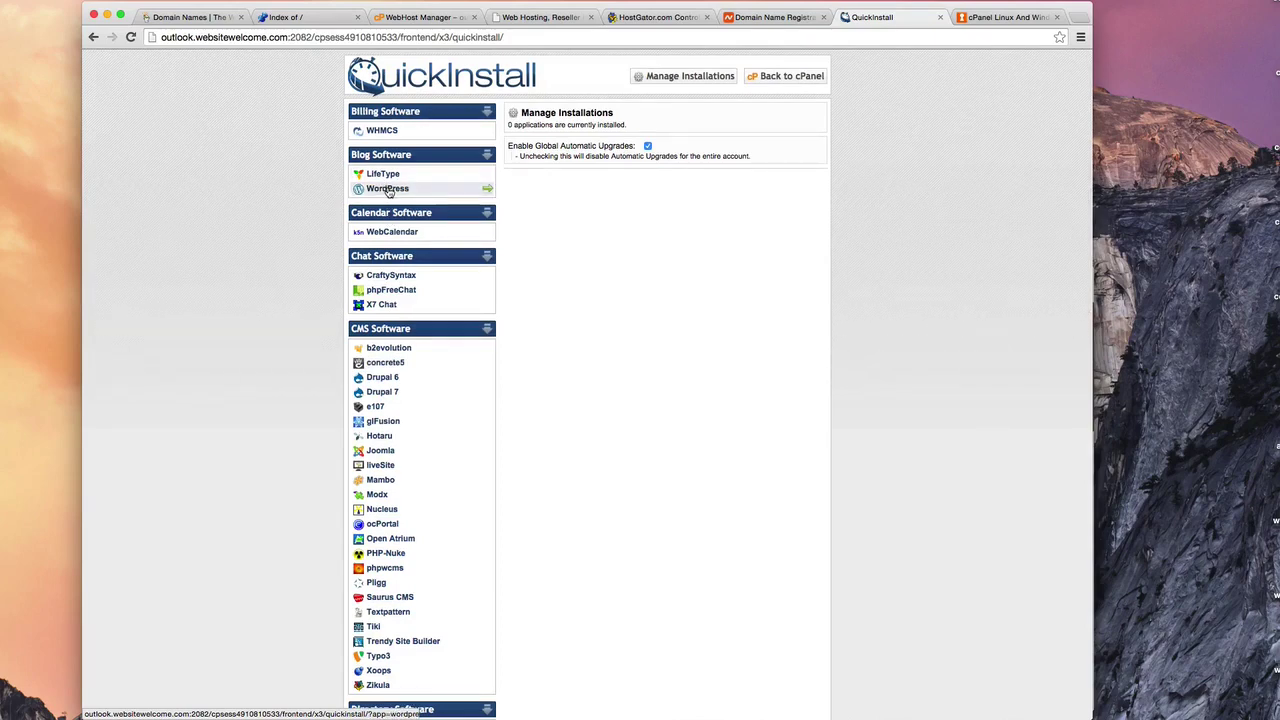
click(389, 190)
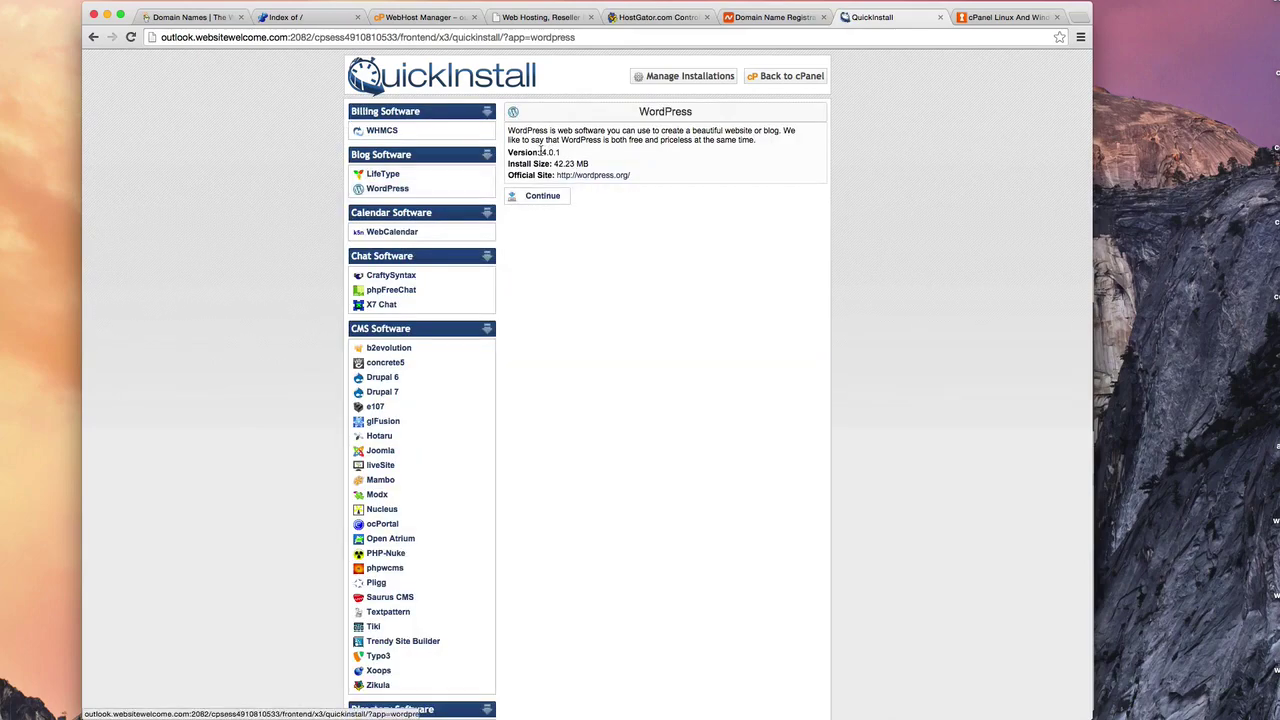
Bring up the WordPress 4.0.1 install form with hostdailydeals.com as the application URL
drag(540, 152, 563, 153)
click(540, 196)
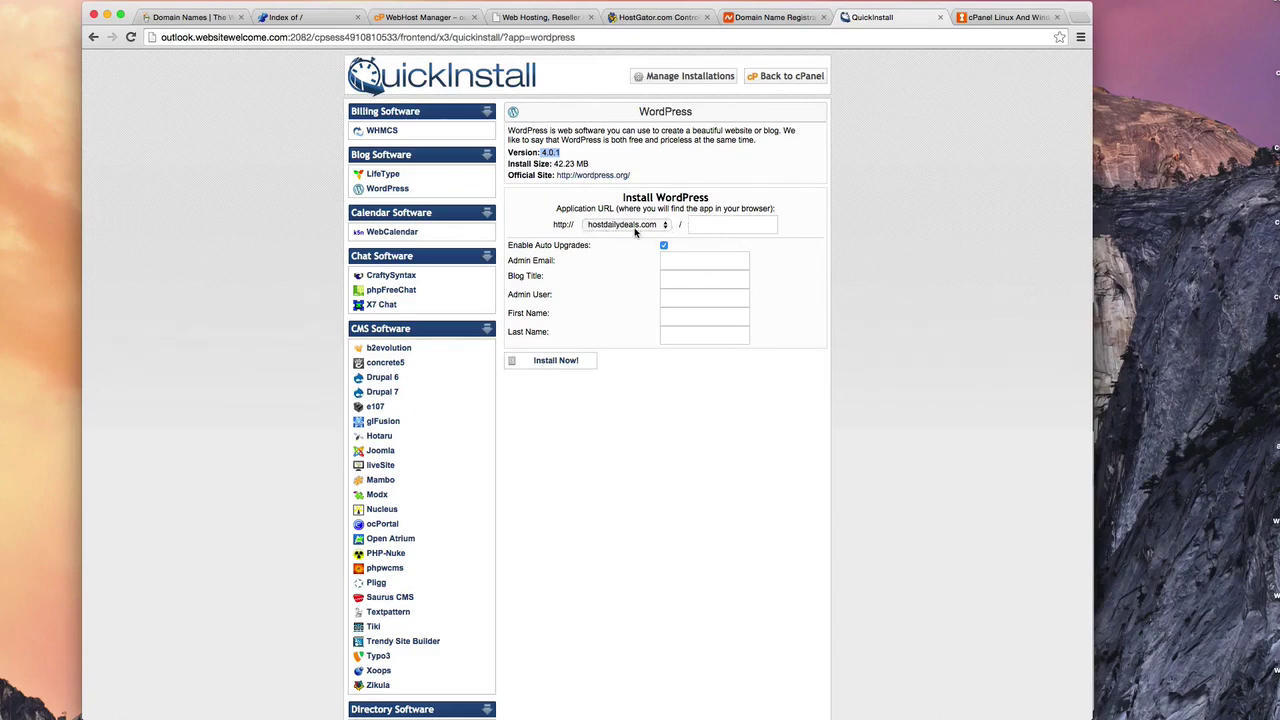
click(712, 223)
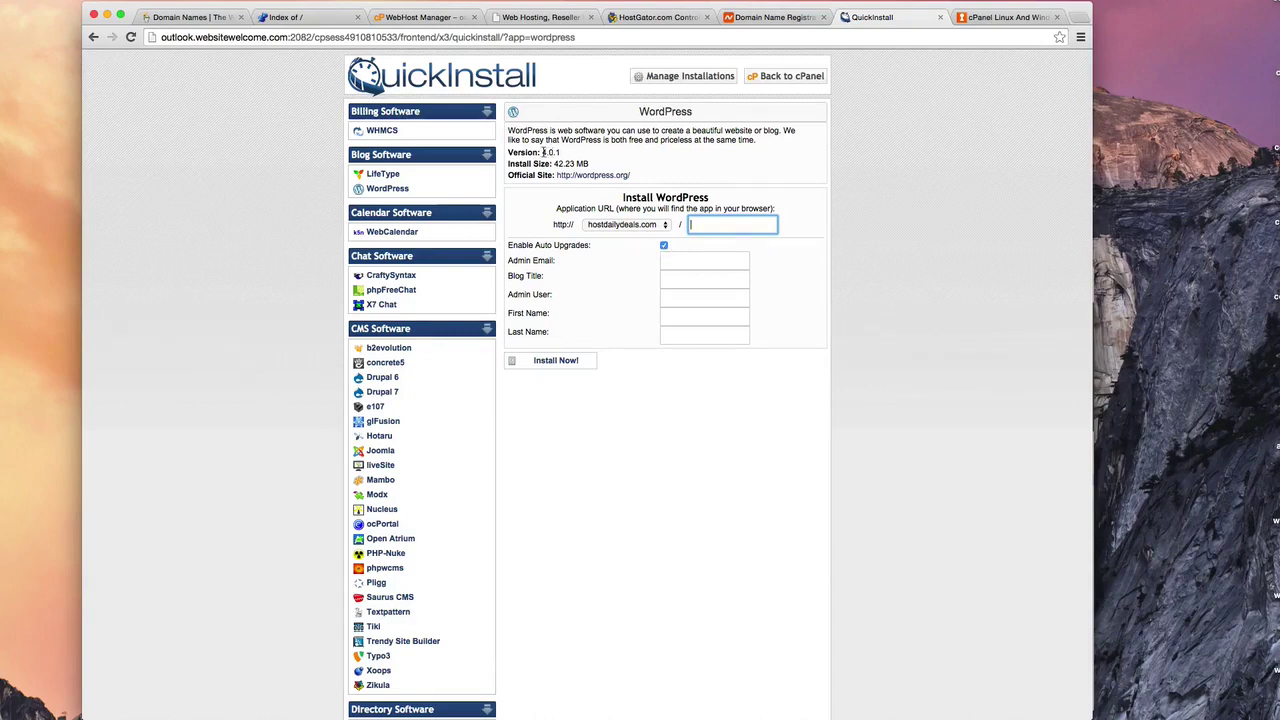
drag(541, 152, 562, 153)
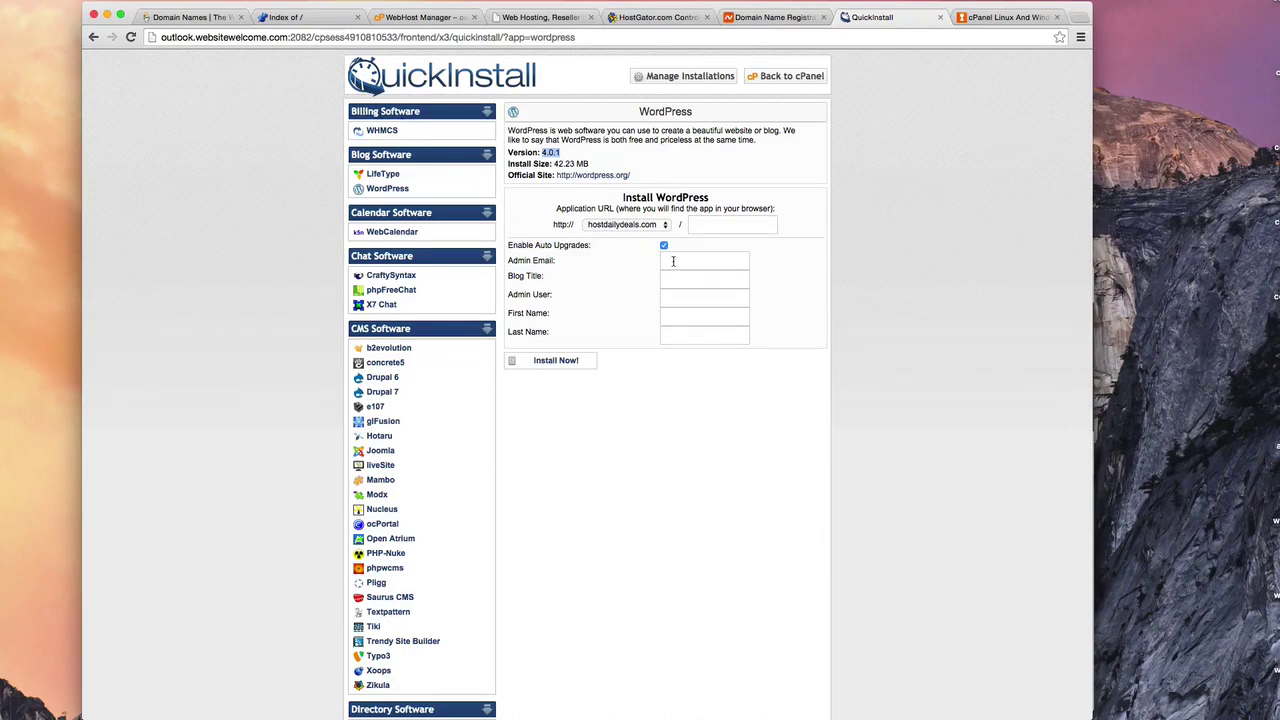
Enter the admin e-mail address and the blog title 'Daily hosting specials!'
click(673, 261)
text(yourname@gmail)
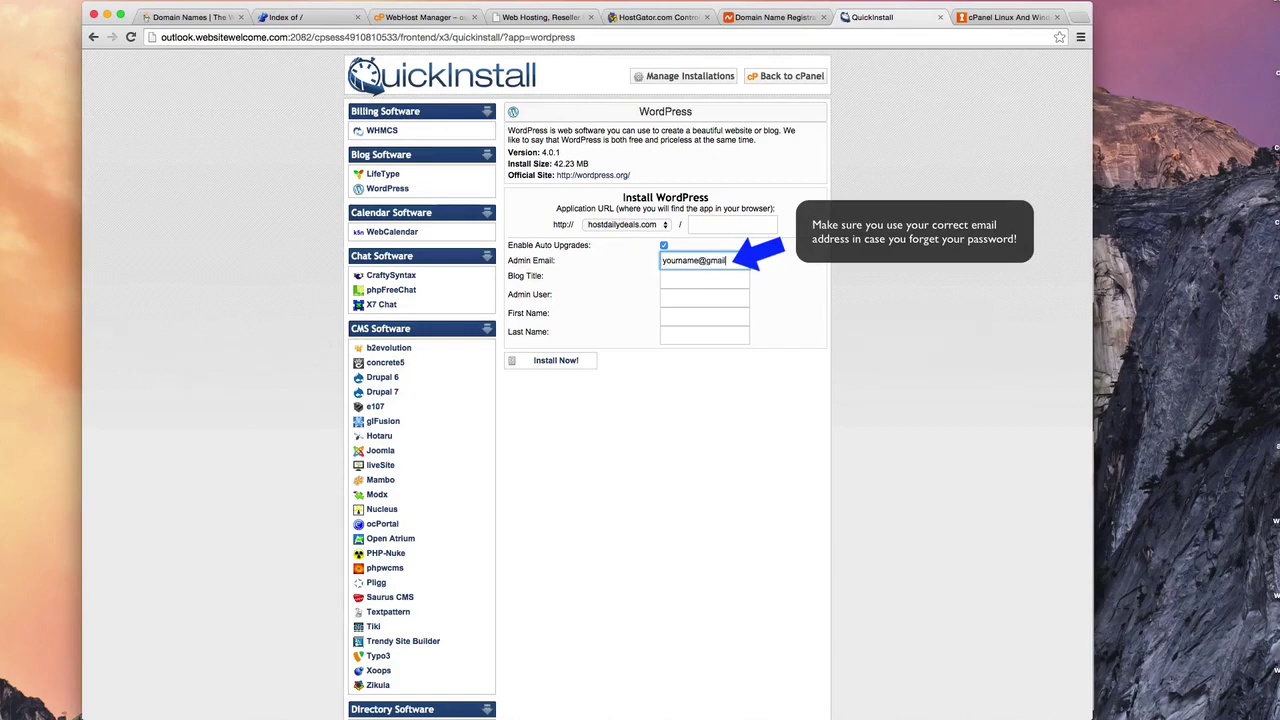
text(.com)
key(Tab)
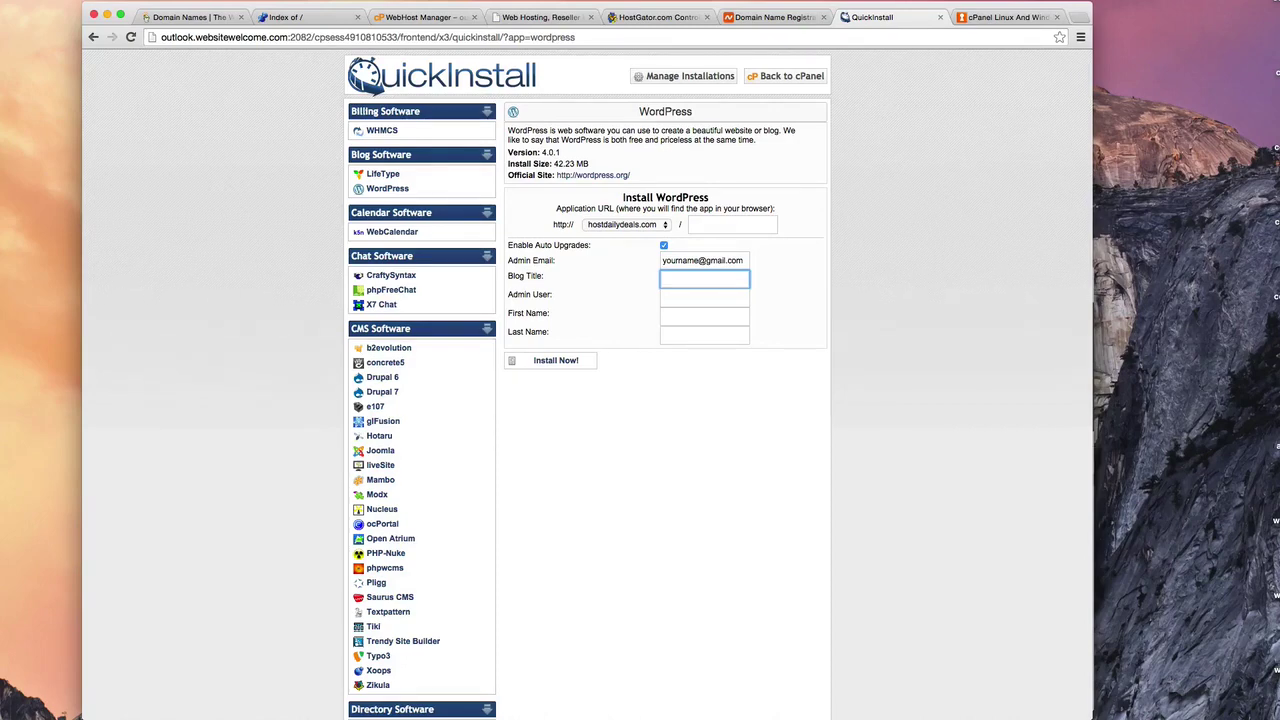
text(Daily hosting specials!)
Fill in the admin username and the admin's first and last names
click(704, 297)
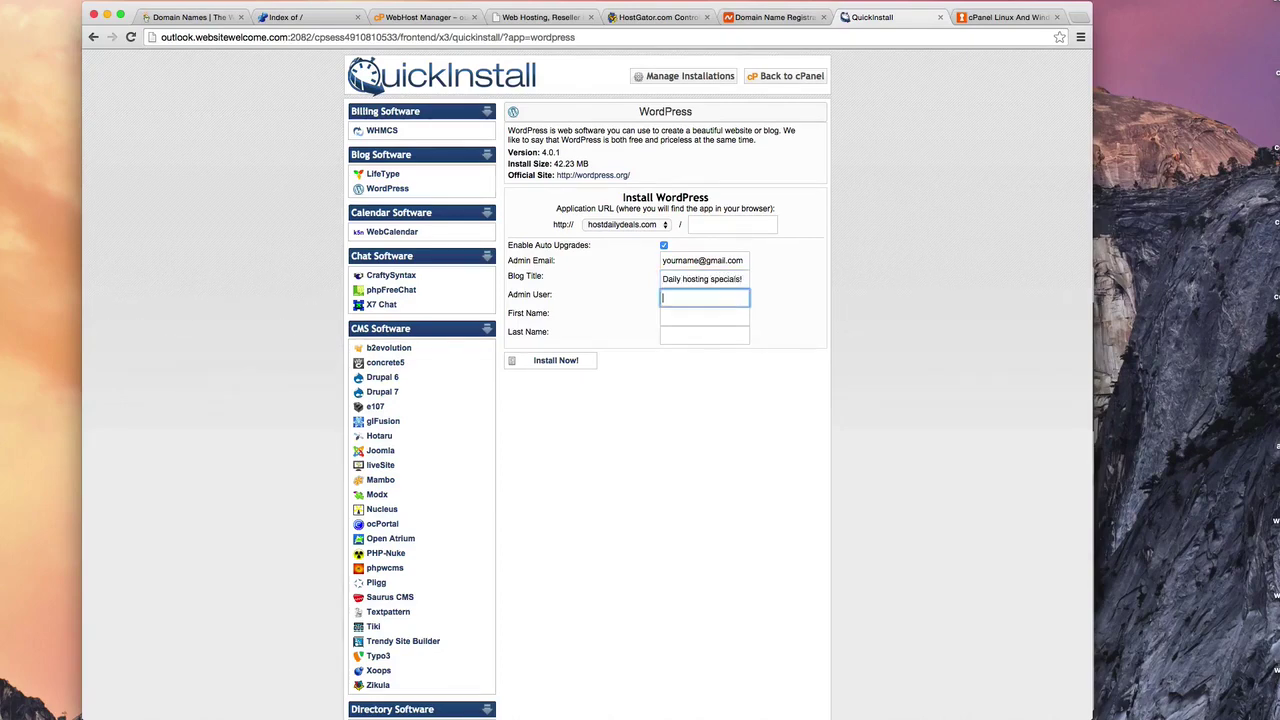
text(admin)
key(BackSpace)
key(BackSpace)
text(min)
key(Tab)
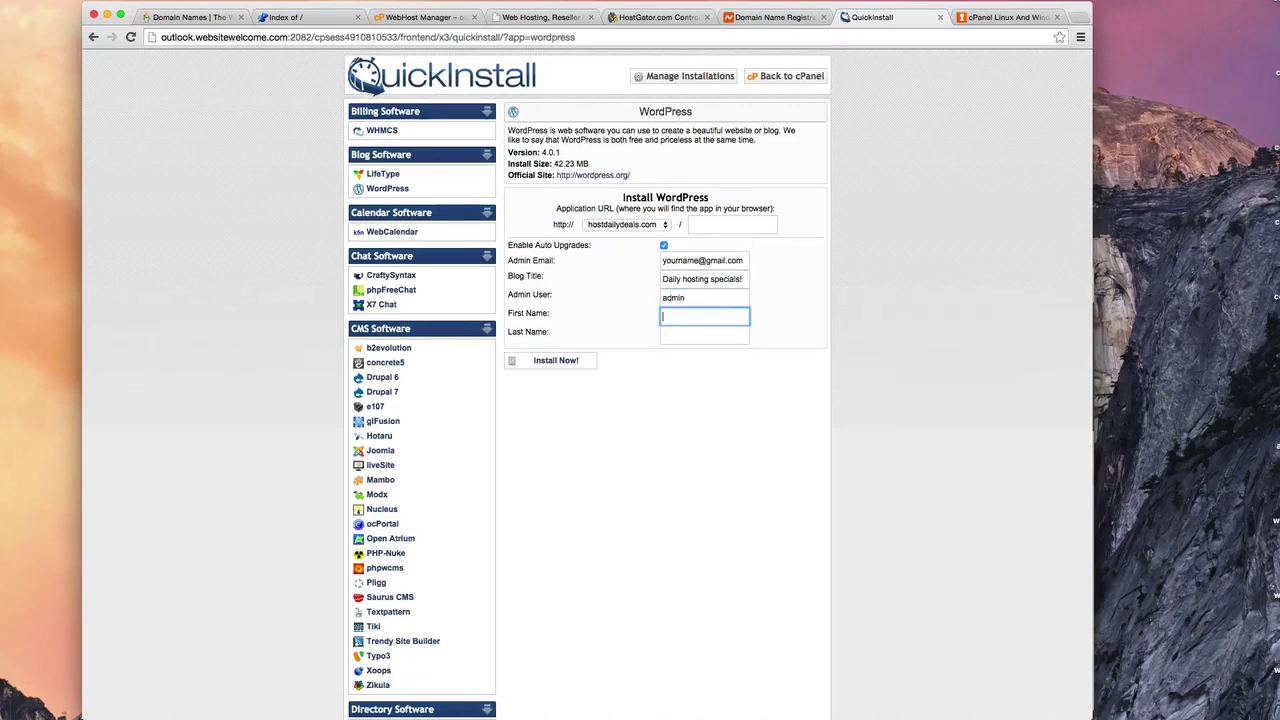
text(firtname)
key(Tab)
text(lastname)
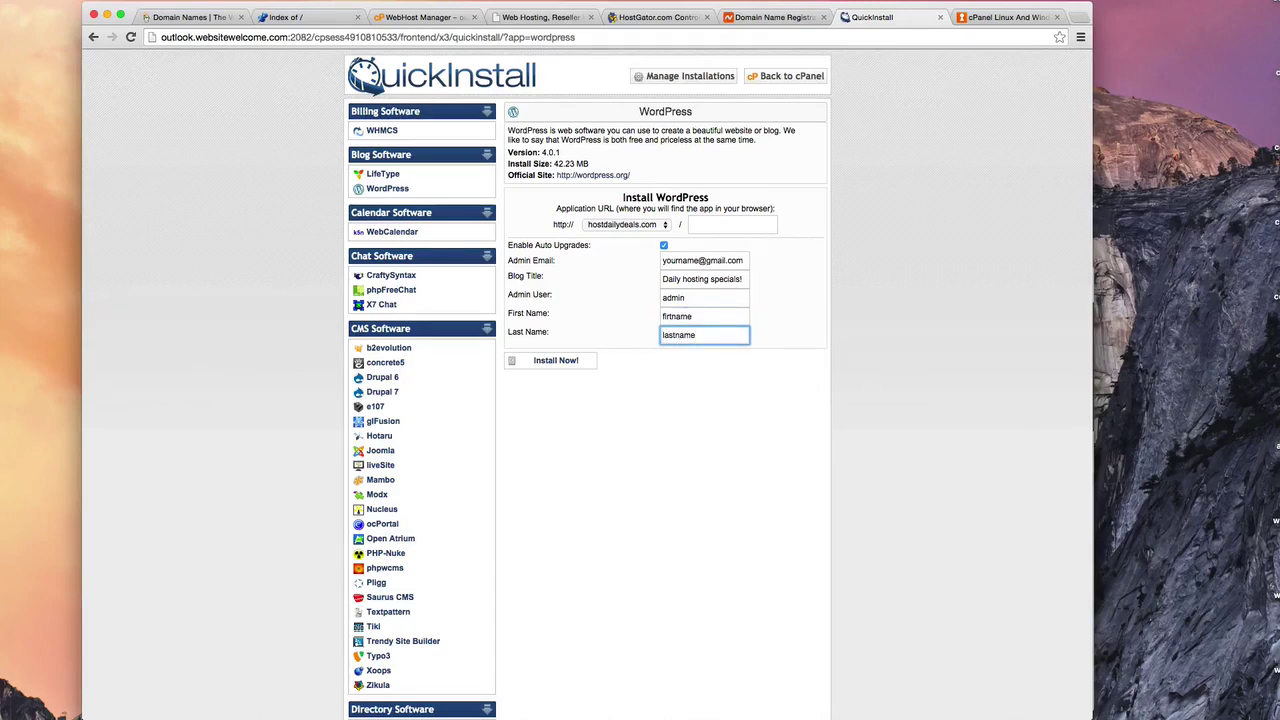
Run the WordPress installation, then return to the hostdailydeals.com tab
click(557, 362)
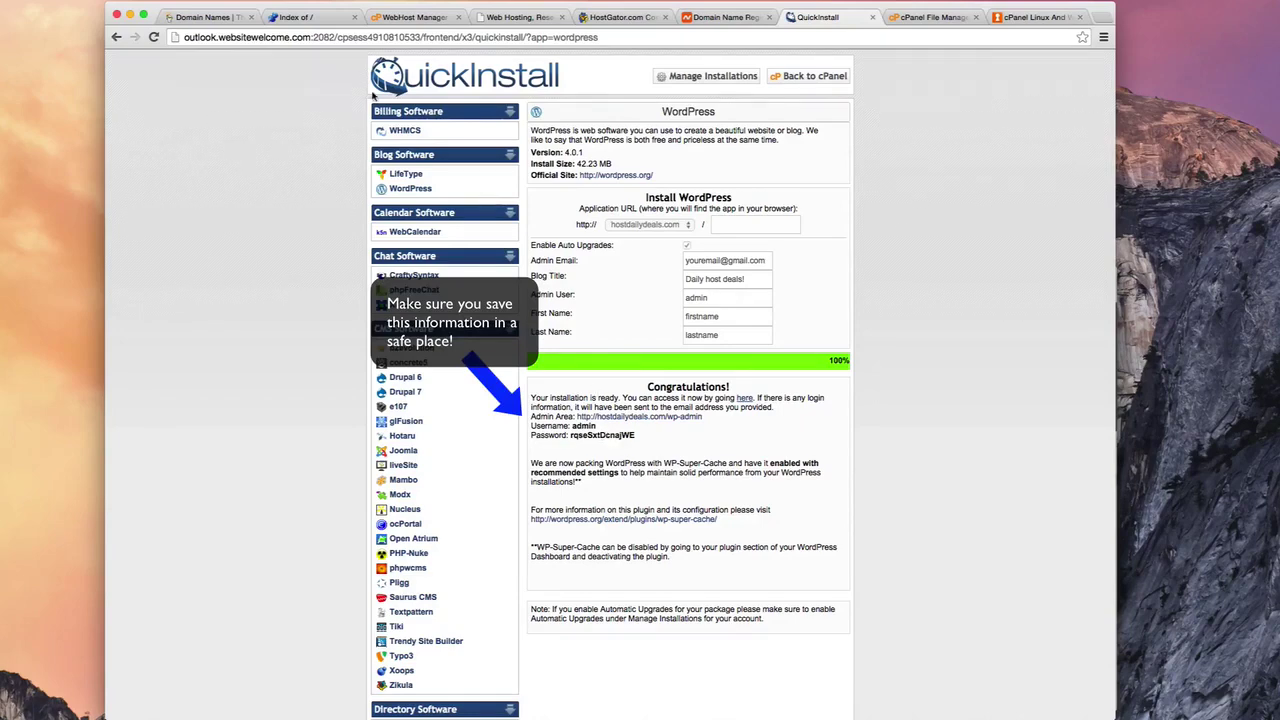
click(300, 17)
click(237, 36)
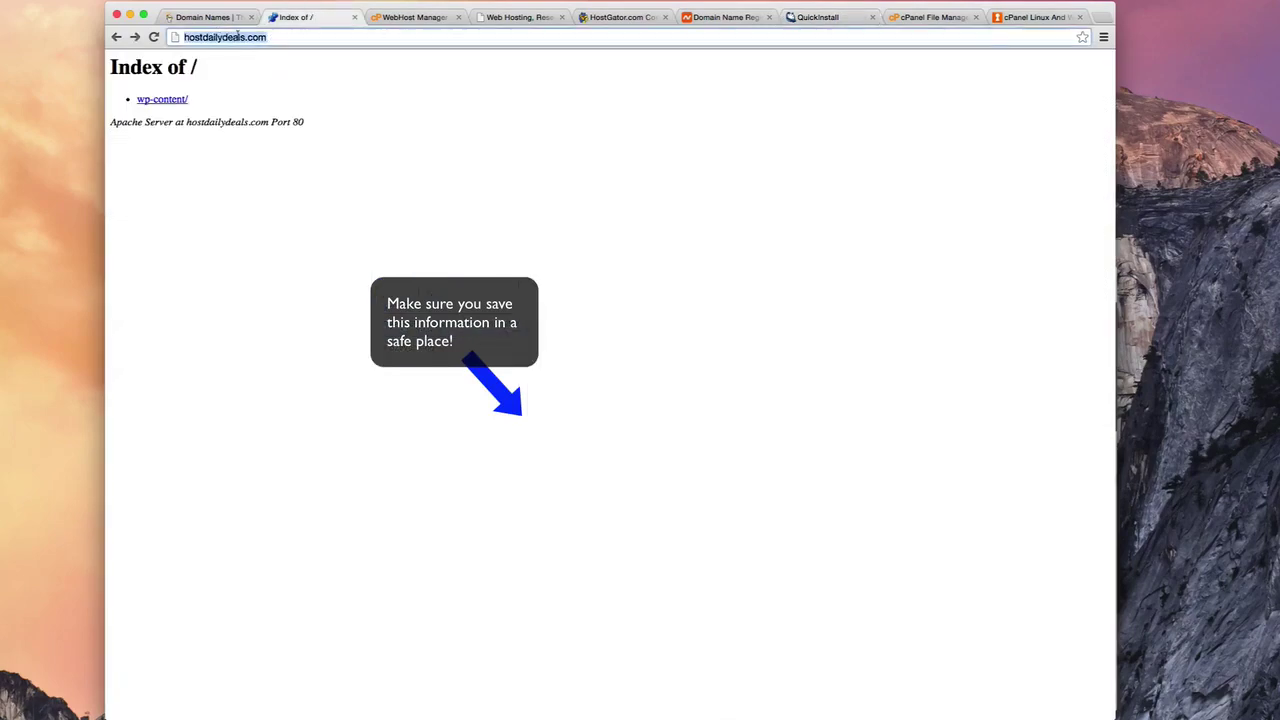
Reload hostdailydeals.com to show the new WordPress blog and its Hello World! post
click(285, 39)
key(Return)
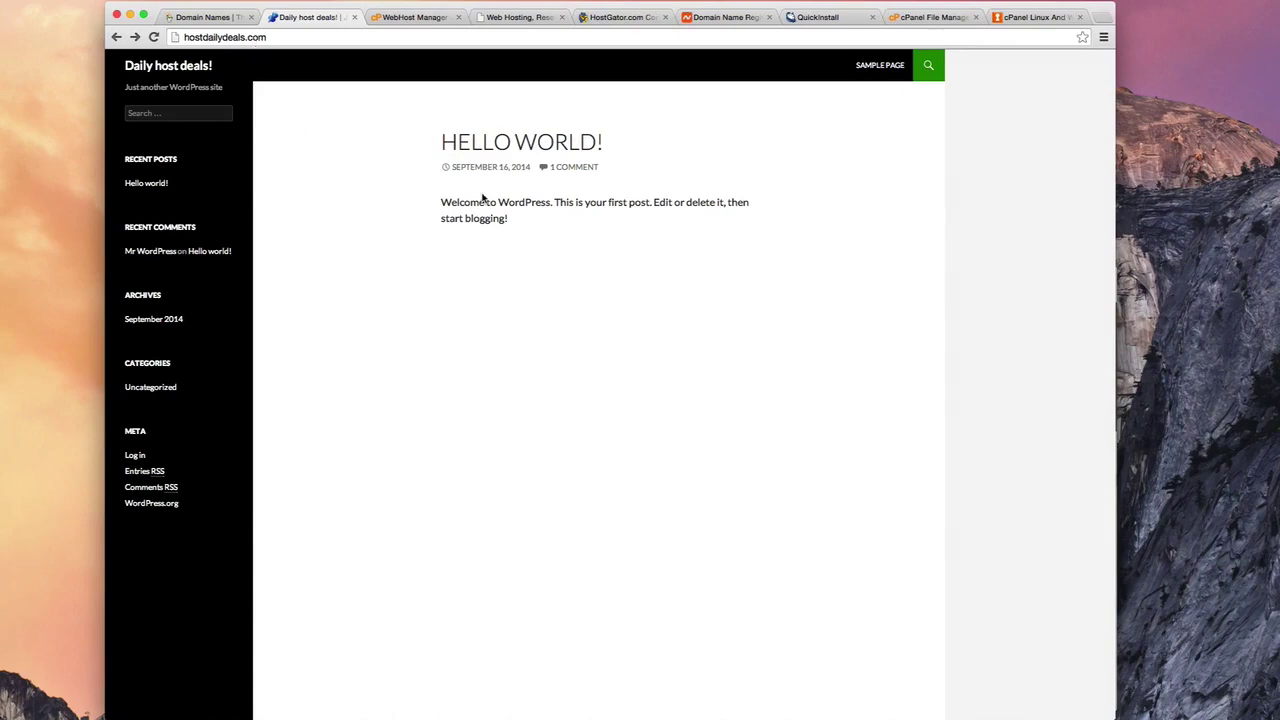
Look over the Hello World welcome paragraph, then go back to the QuickInstall results tab
drag(442, 198, 527, 218)
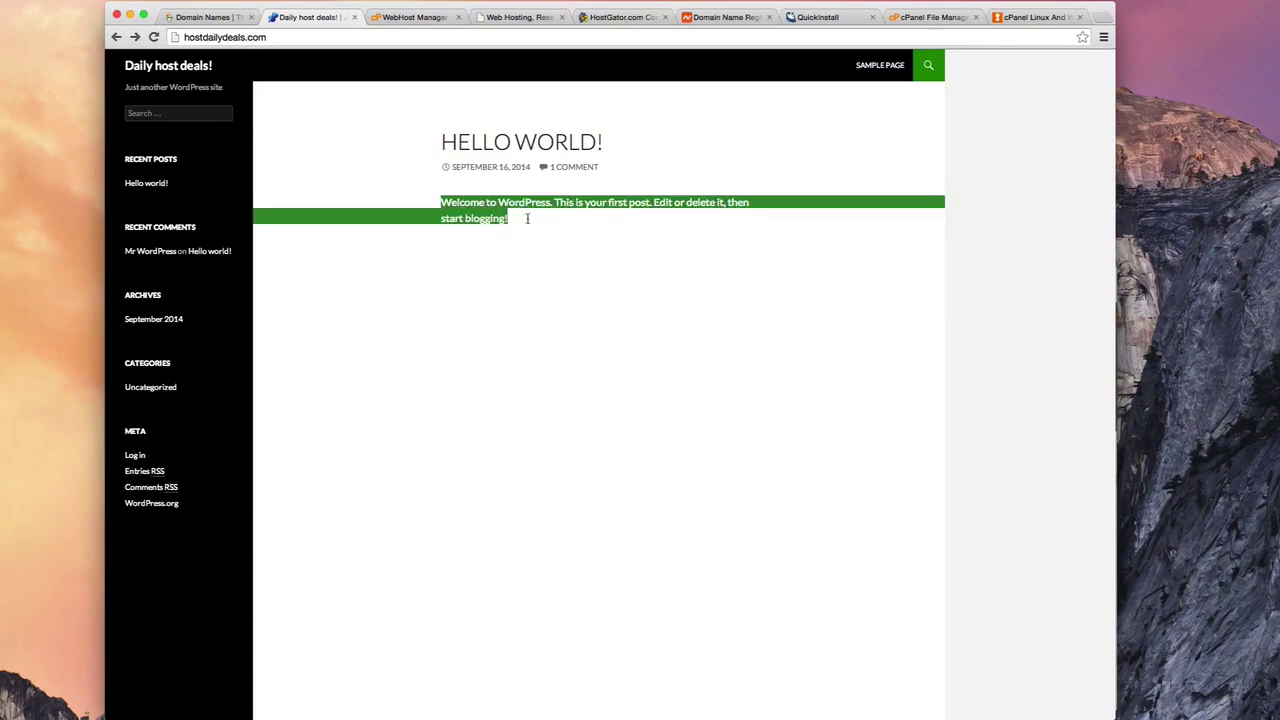
click(535, 222)
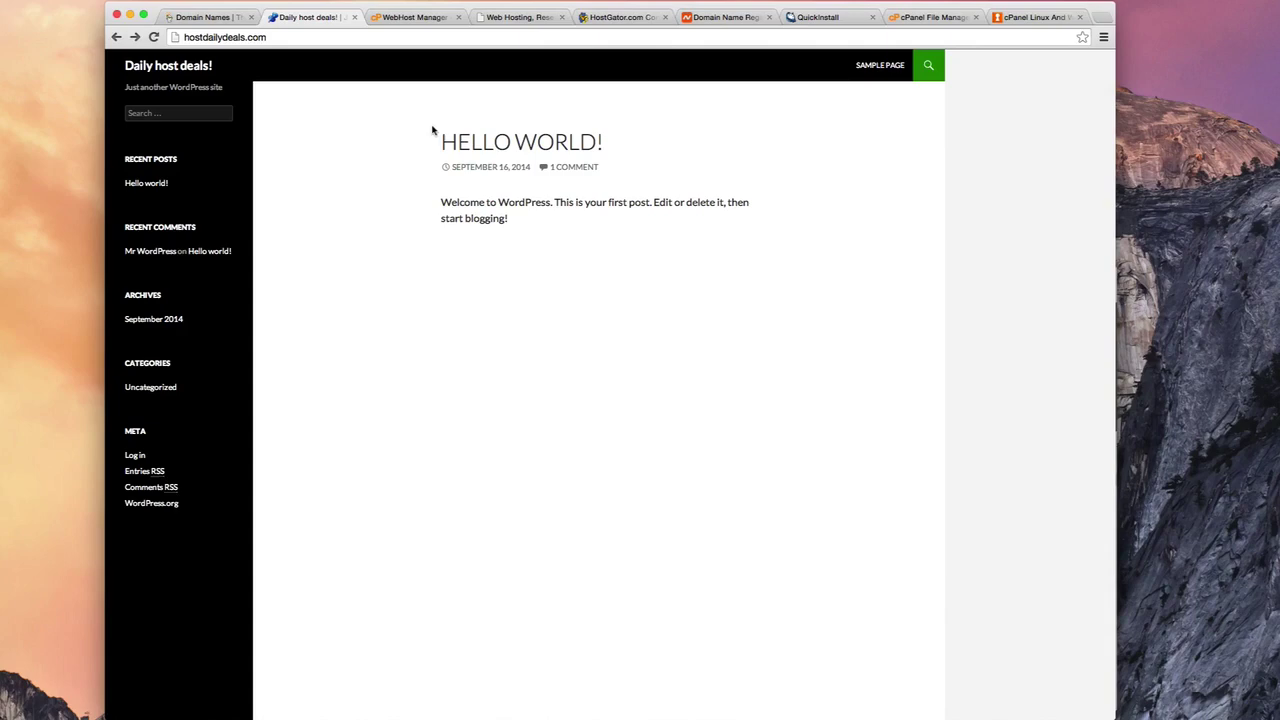
click(825, 18)
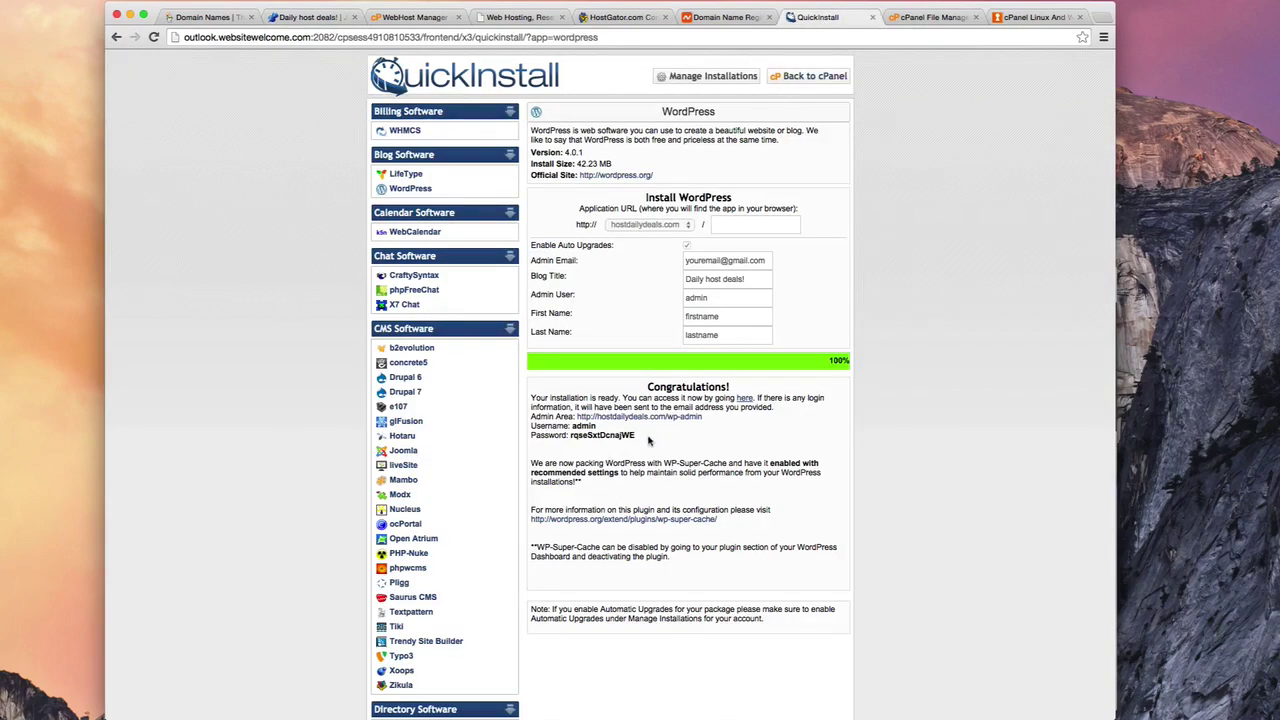
Highlight the admin area URL, username and generated password in the Congratulations notice
drag(648, 440, 528, 412)
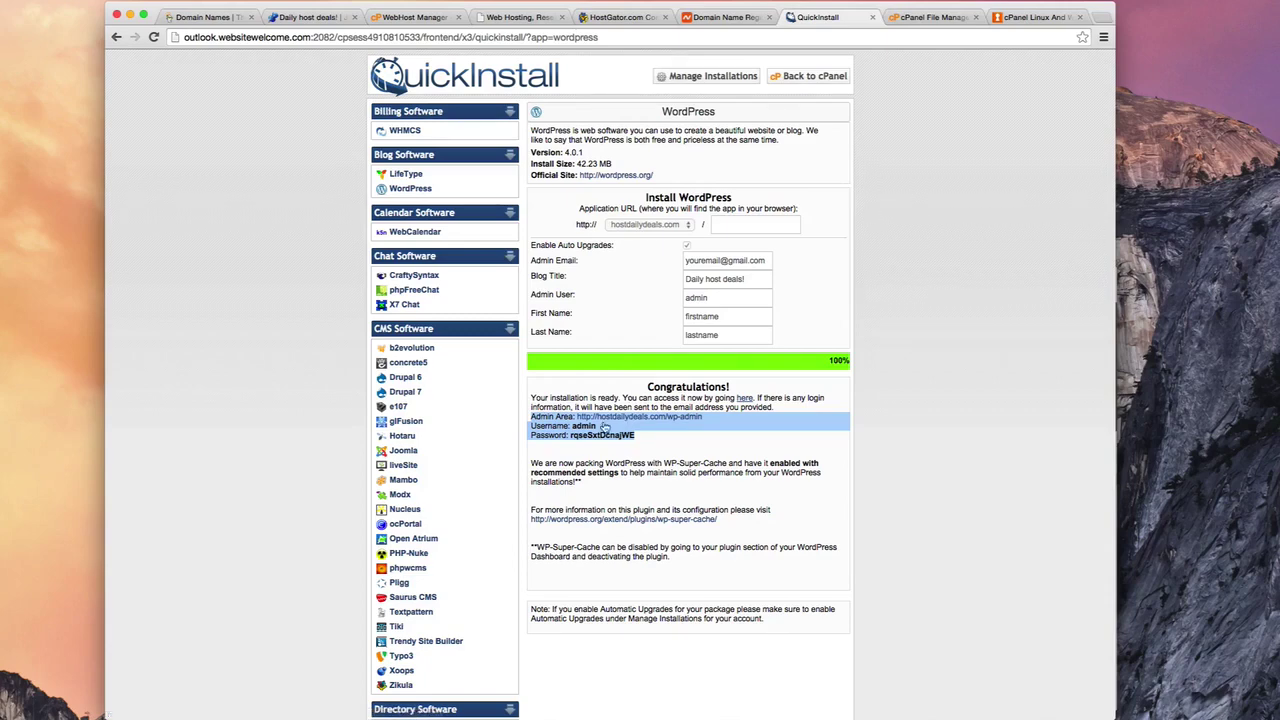
click(587, 426)
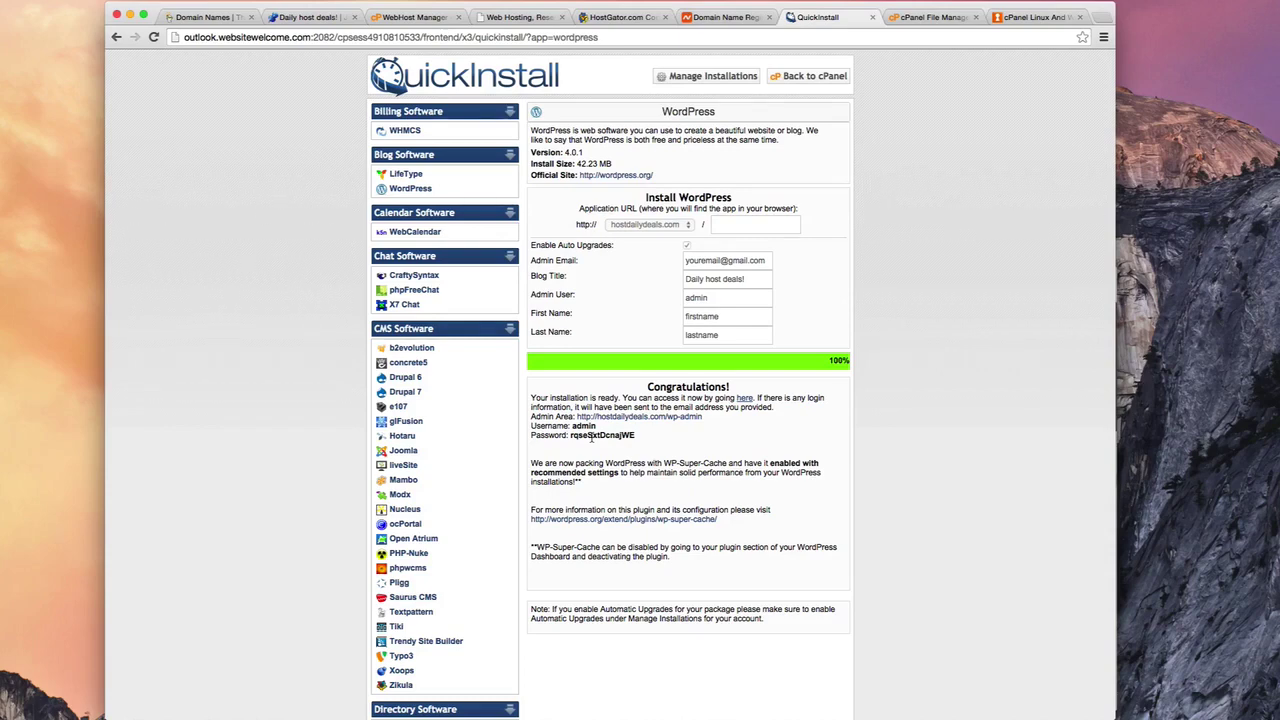
double_click(592, 437)
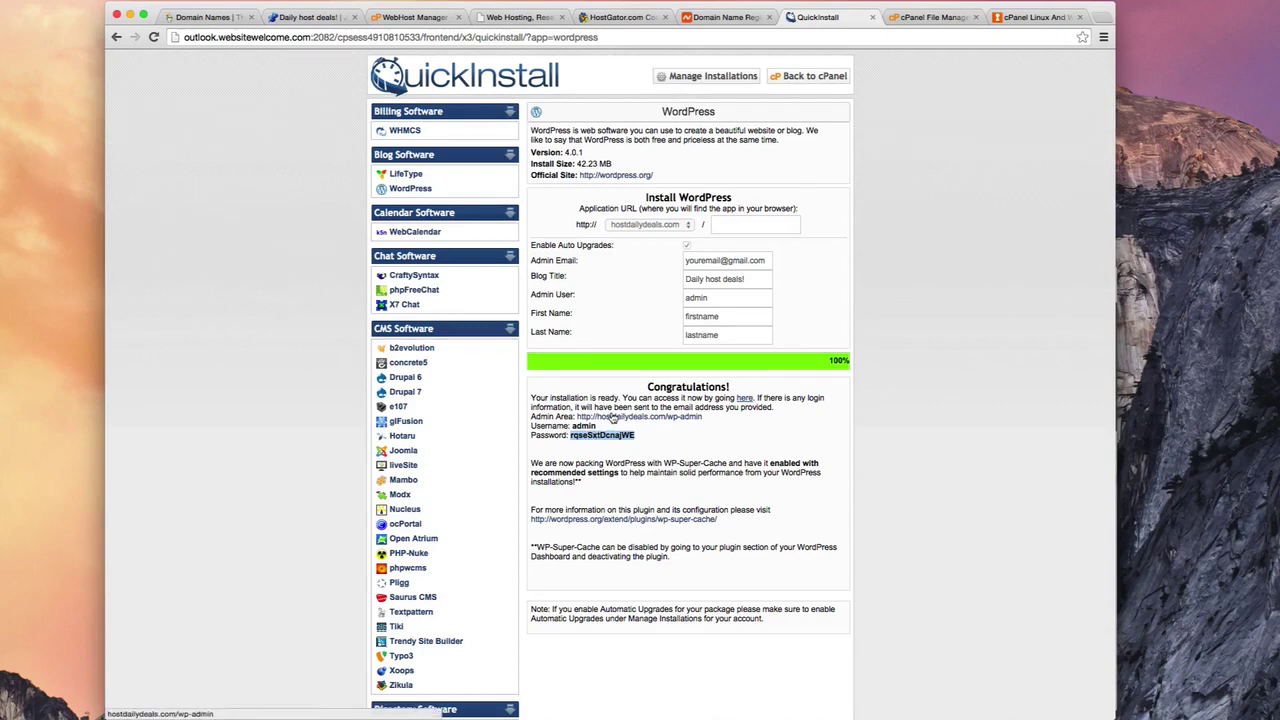
Open the hostdailydeals.com/wp-admin login page in a new tab and focus its username field
right_click(612, 419)
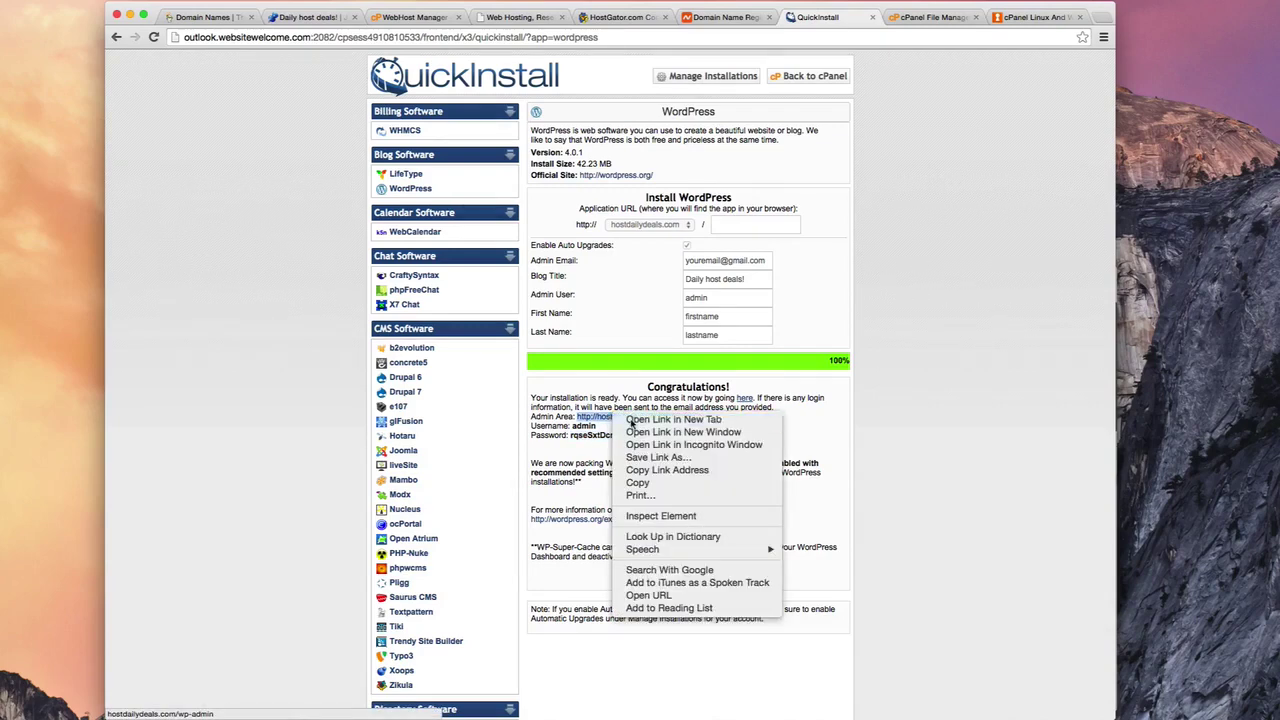
click(627, 420)
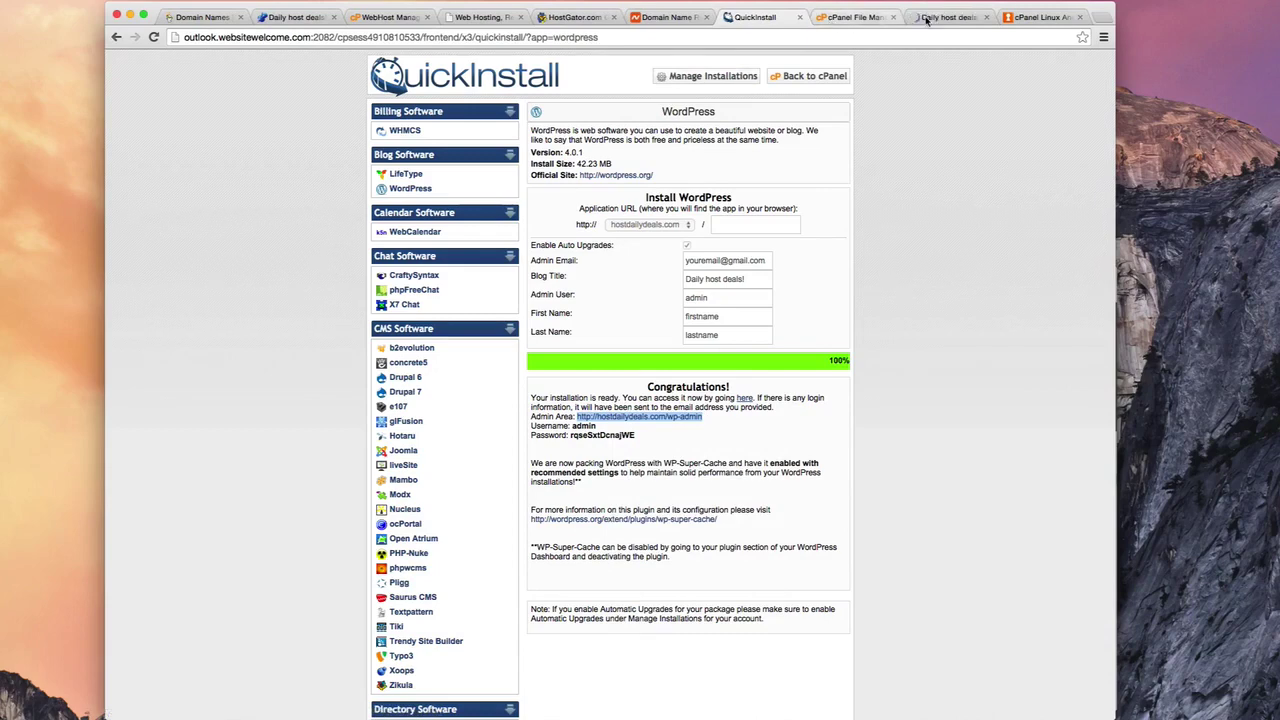
click(916, 18)
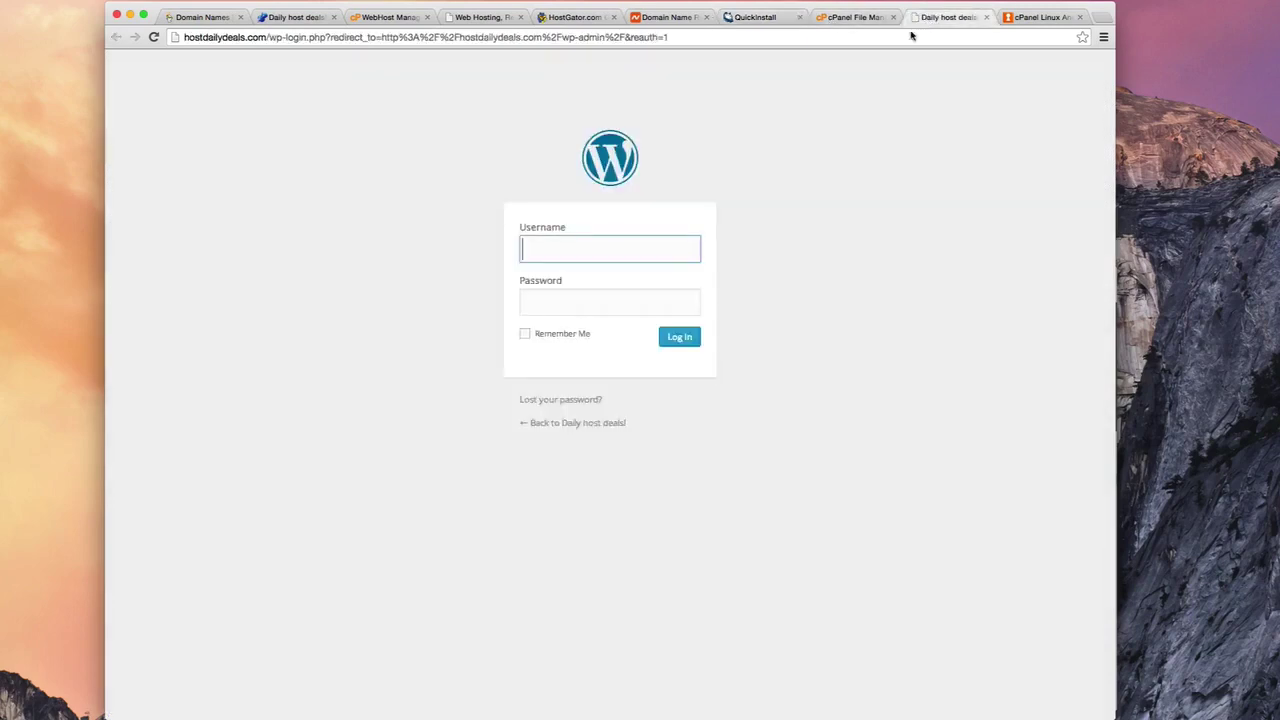
click(551, 252)
click(500, 188)
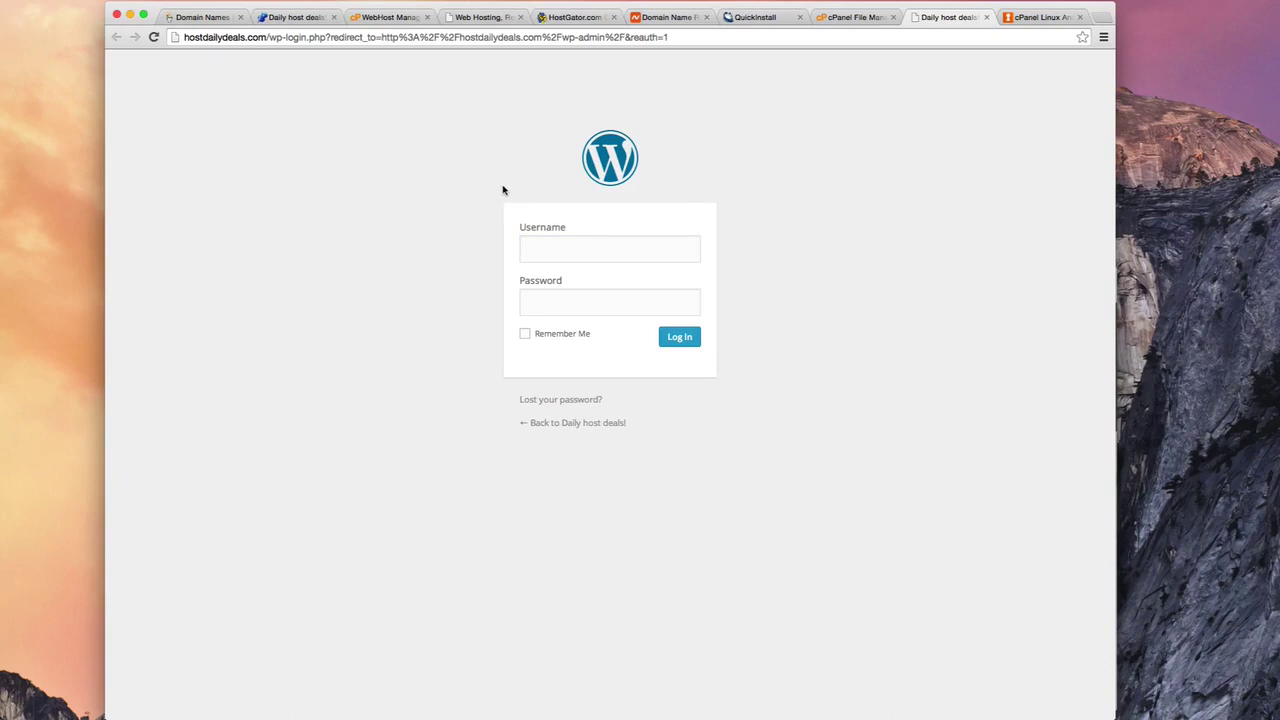
Return to the live hostdailydeals.com home page showing the default Hello World! post
click(298, 18)
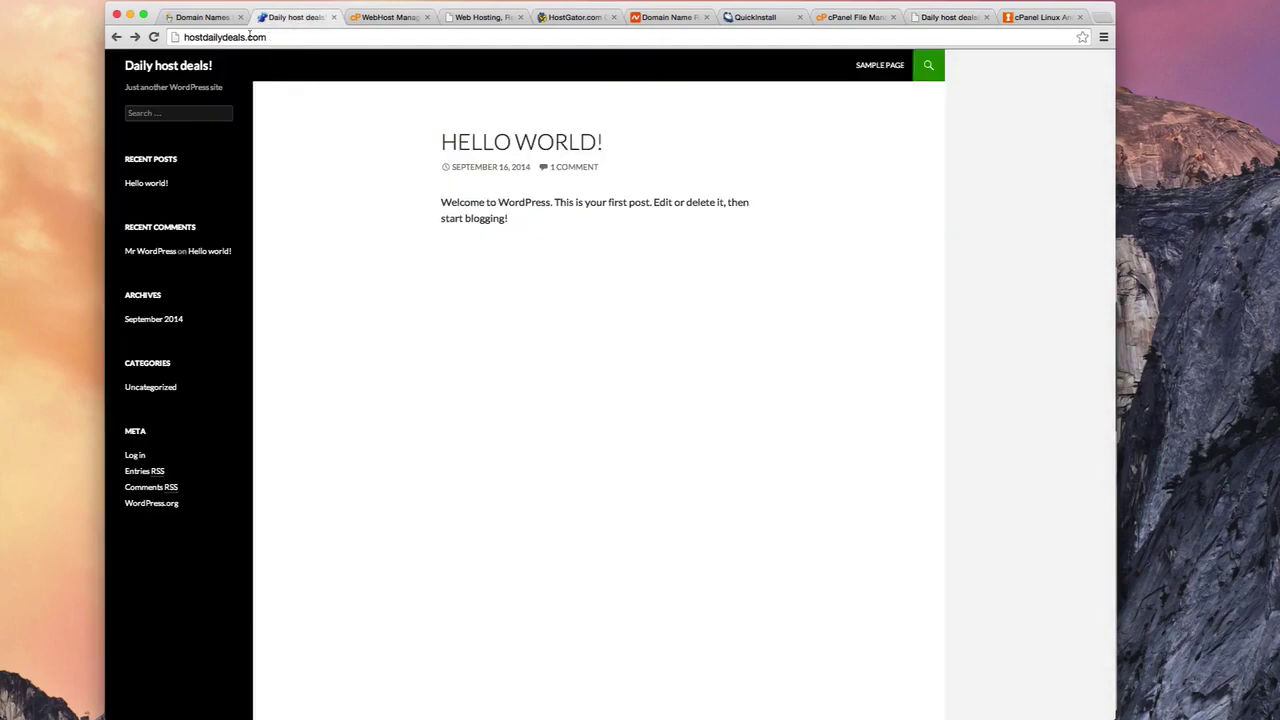